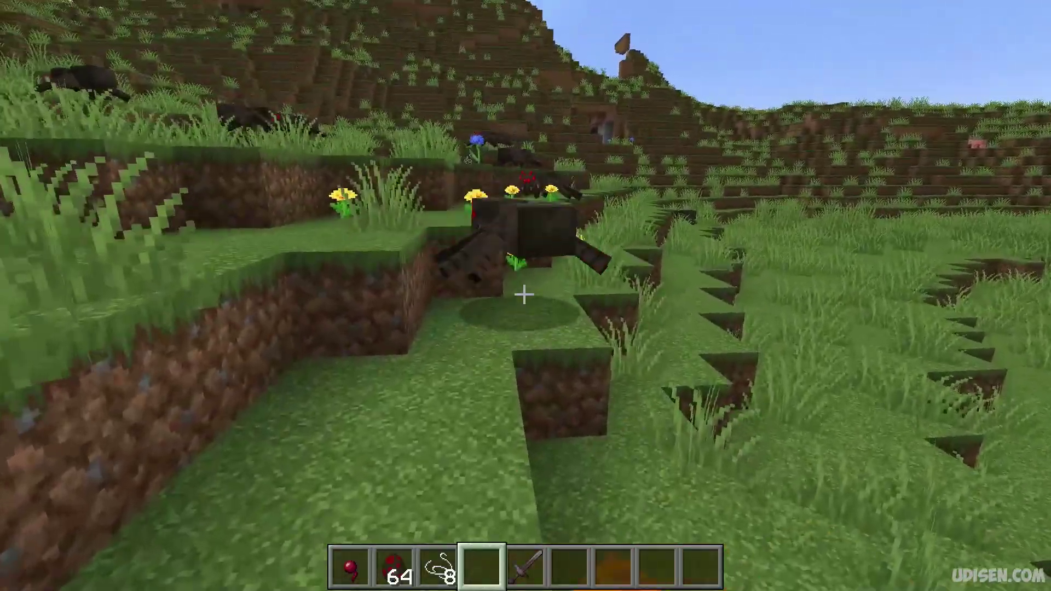
- Punch the spider in the grass six times bare-handed, knocking it back toward the ledge
click(524, 295)
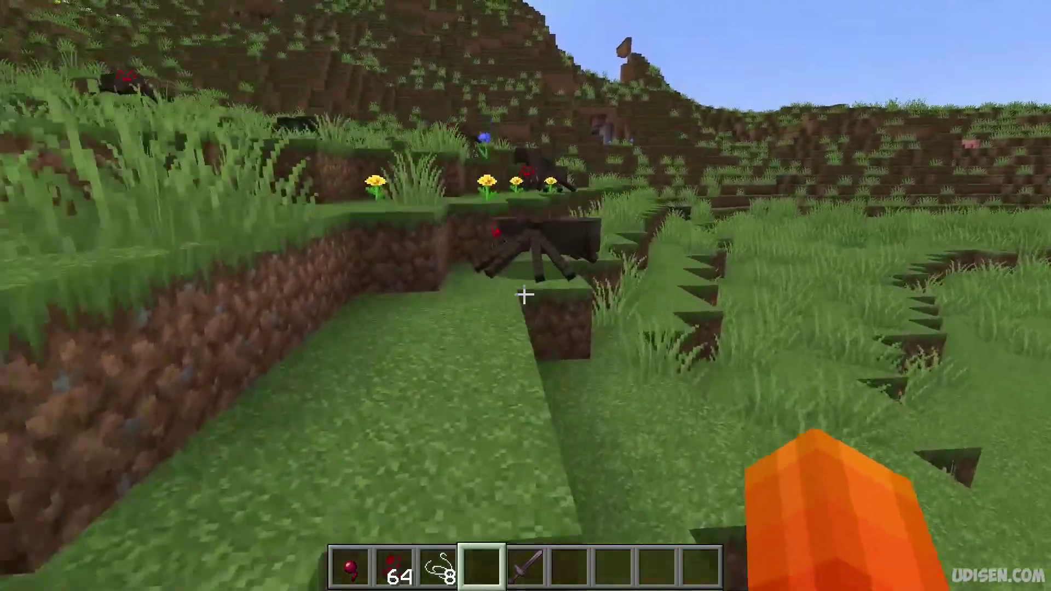
click(524, 295)
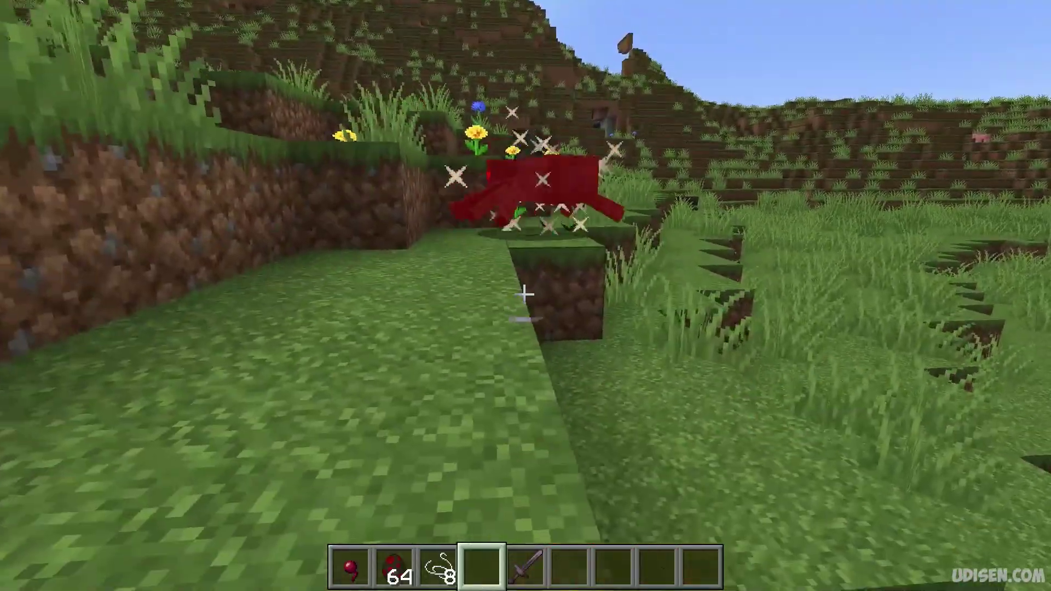
click(524, 295)
click(524, 295)
click(524, 295)
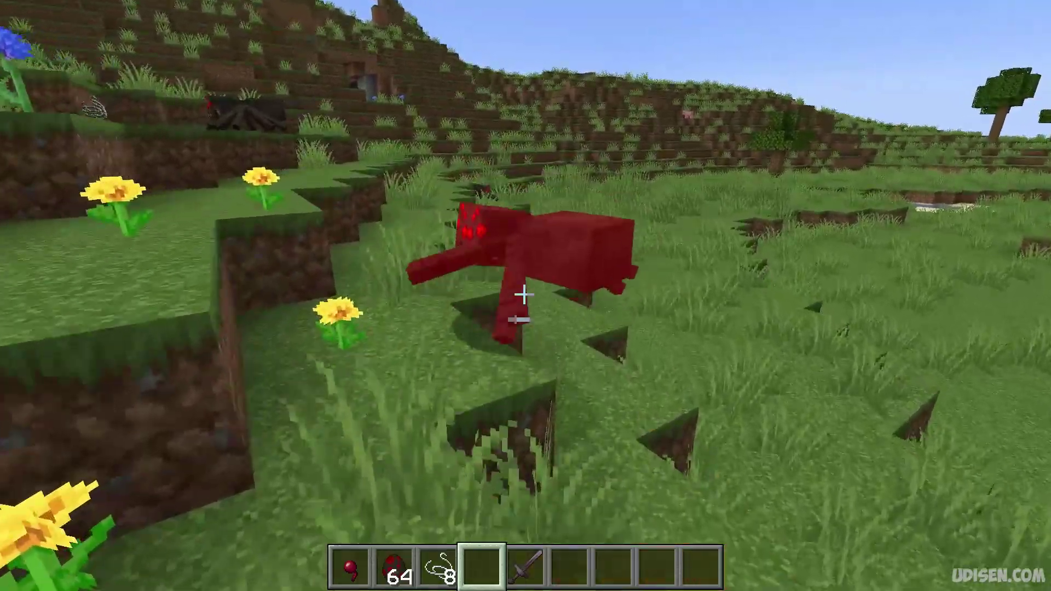
click(524, 295)
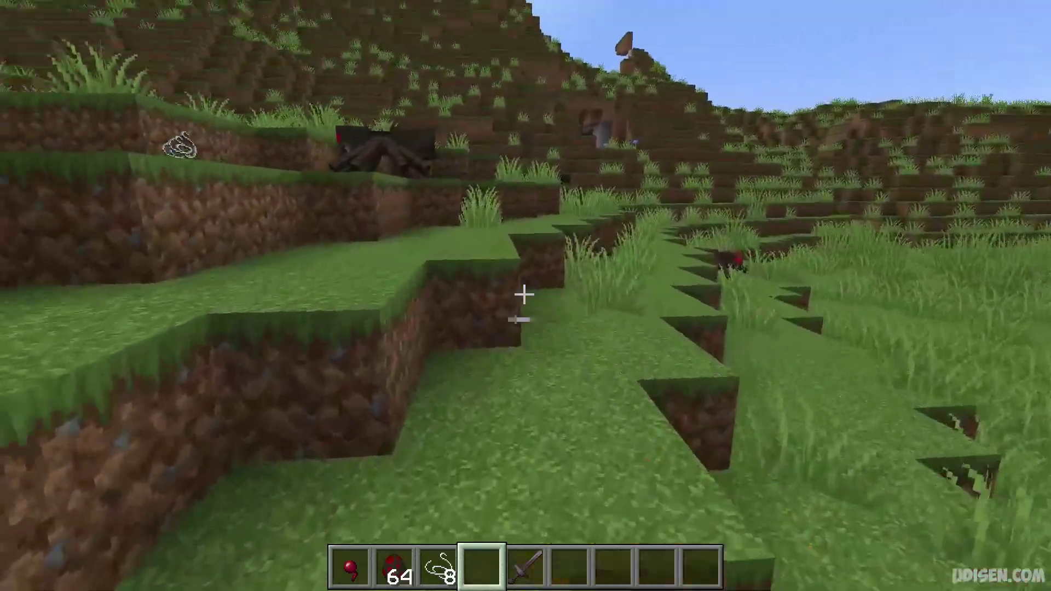
- Equip the Netherite Sword from slot 5 and slay several spiders, collecting 2 spider eyes and 12 string
key(5)
click(523, 295)
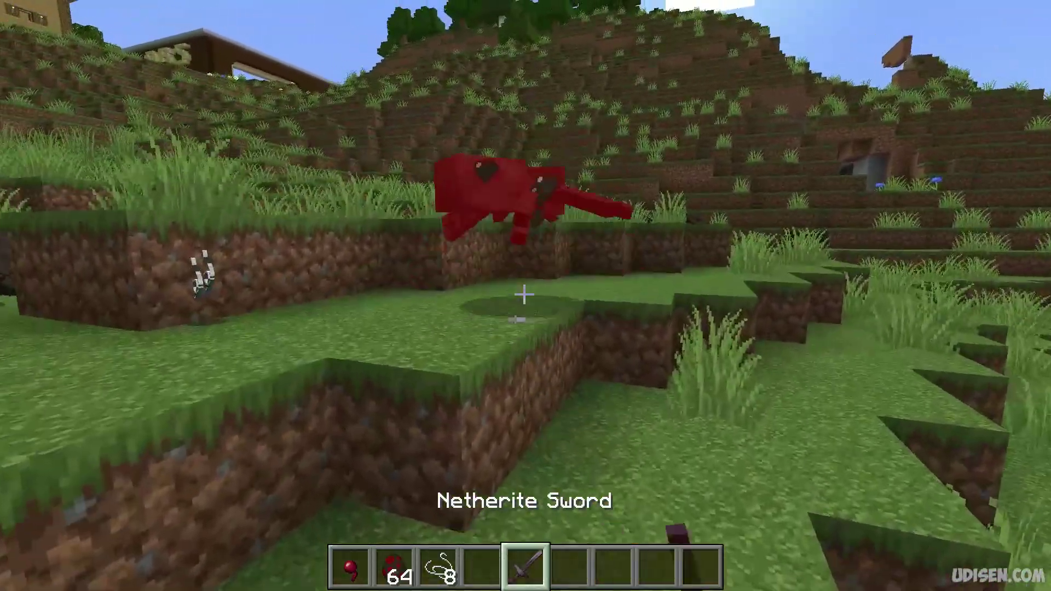
click(523, 295)
click(524, 295)
click(524, 295)
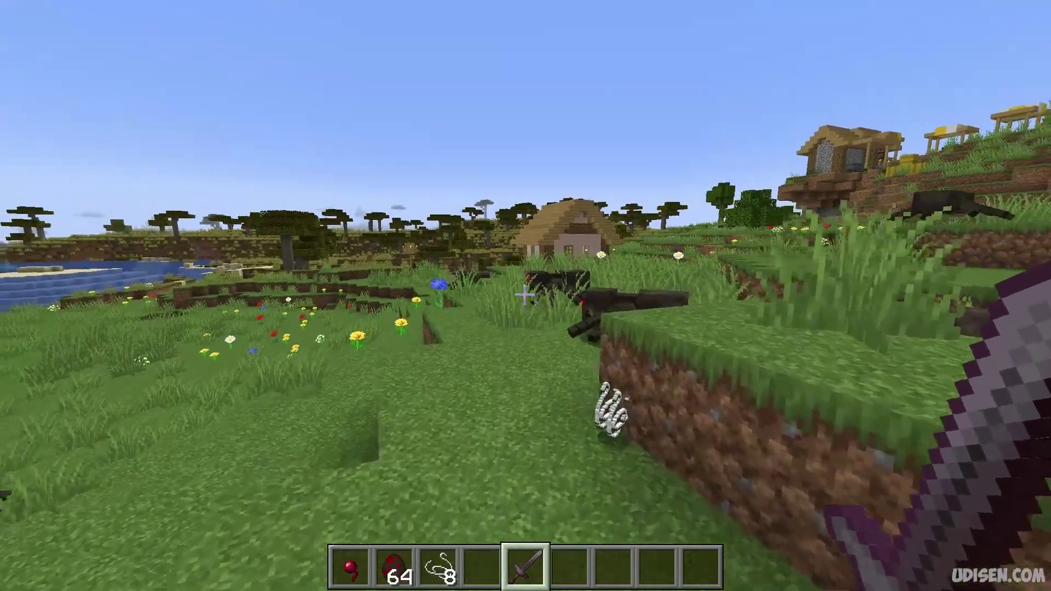
click(524, 295)
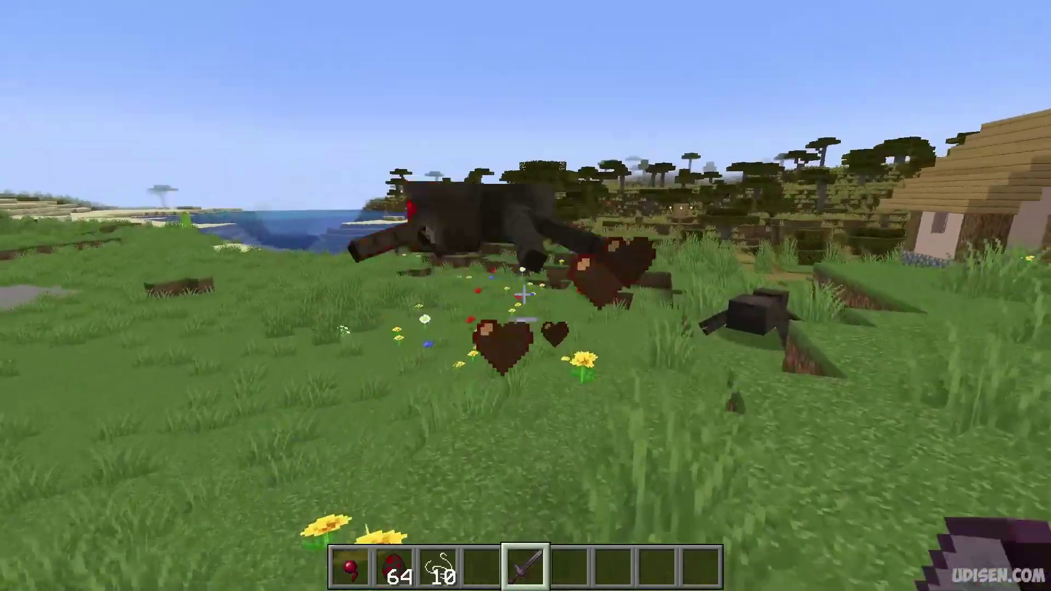
click(524, 295)
click(524, 295)
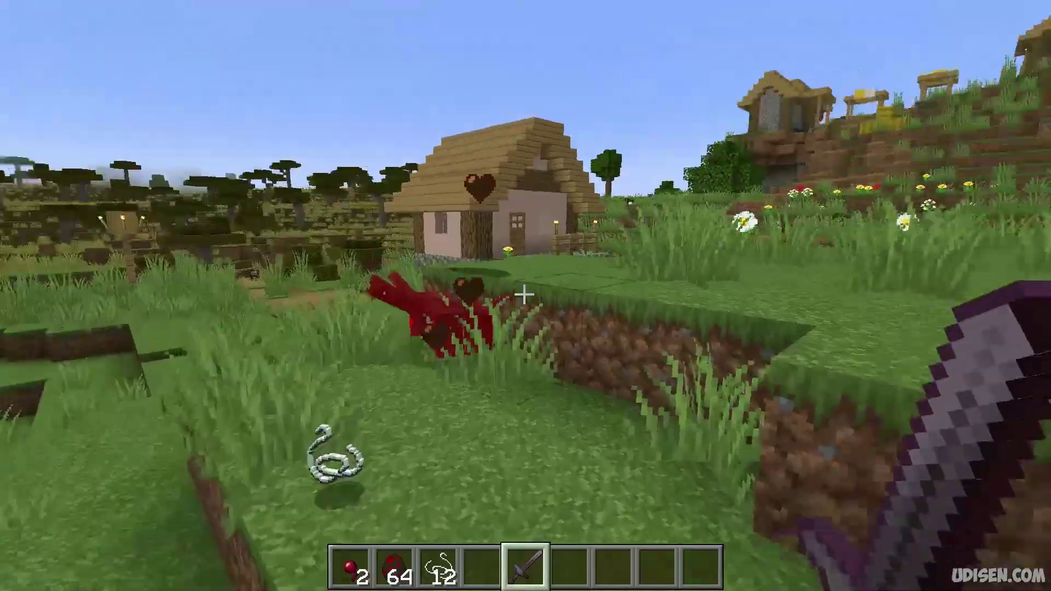
- Walk across the grassy plain to the spiders gathered by the hillside
key(w)
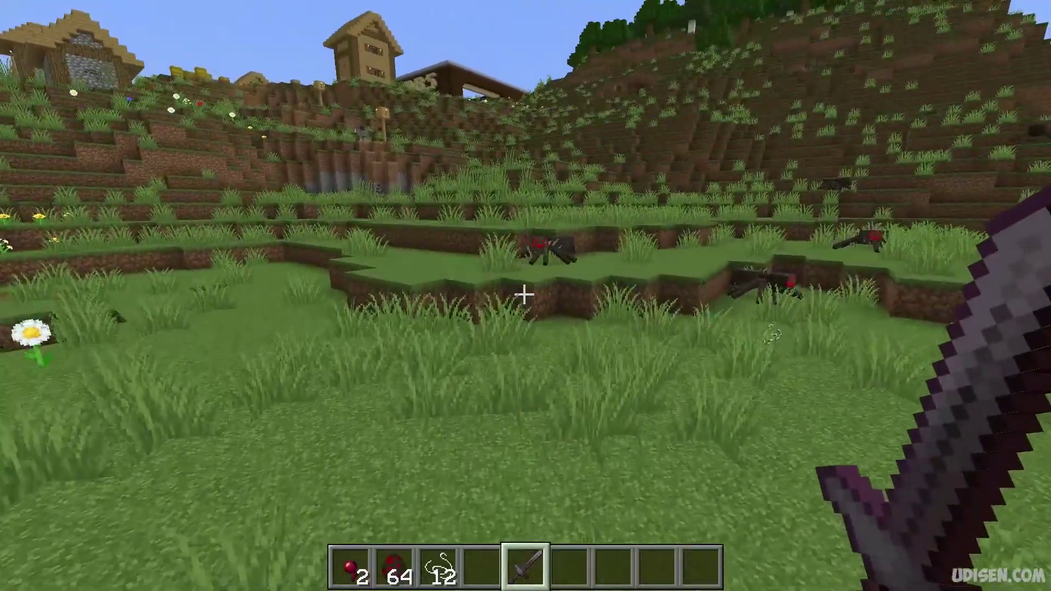
key(w)
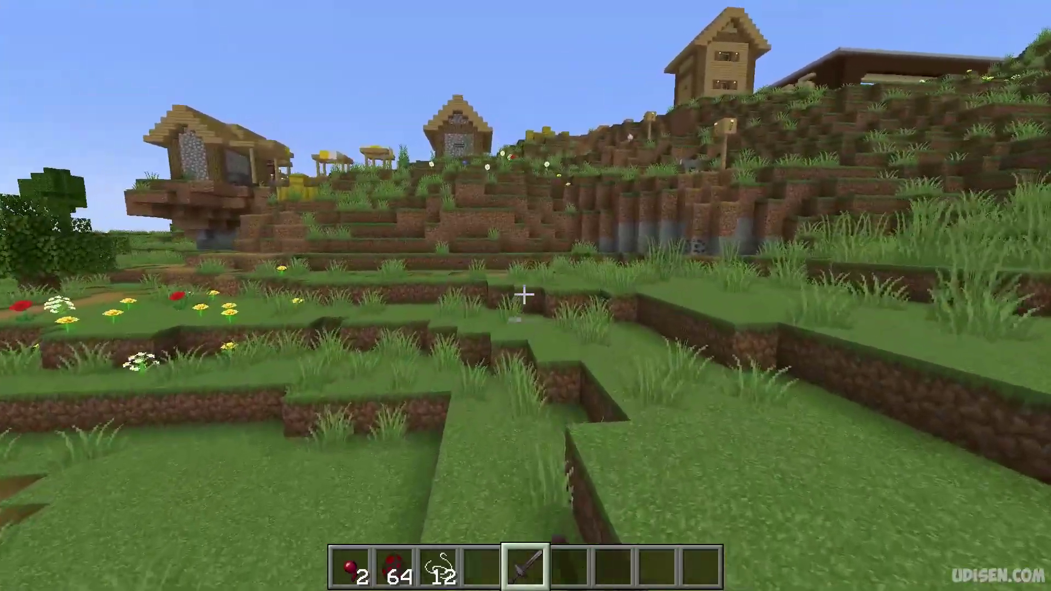
key(w)
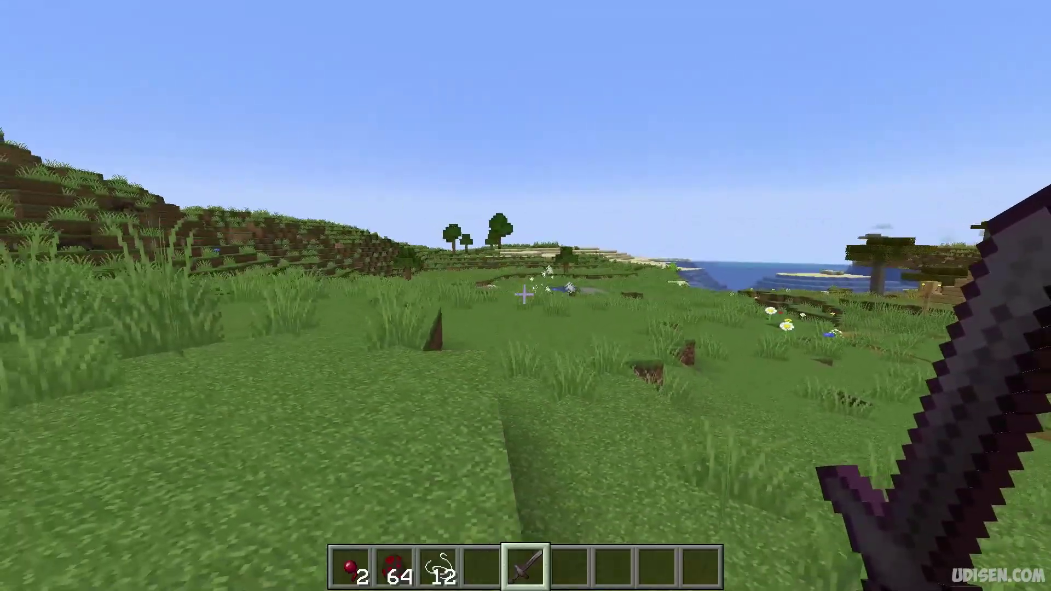
key(w)
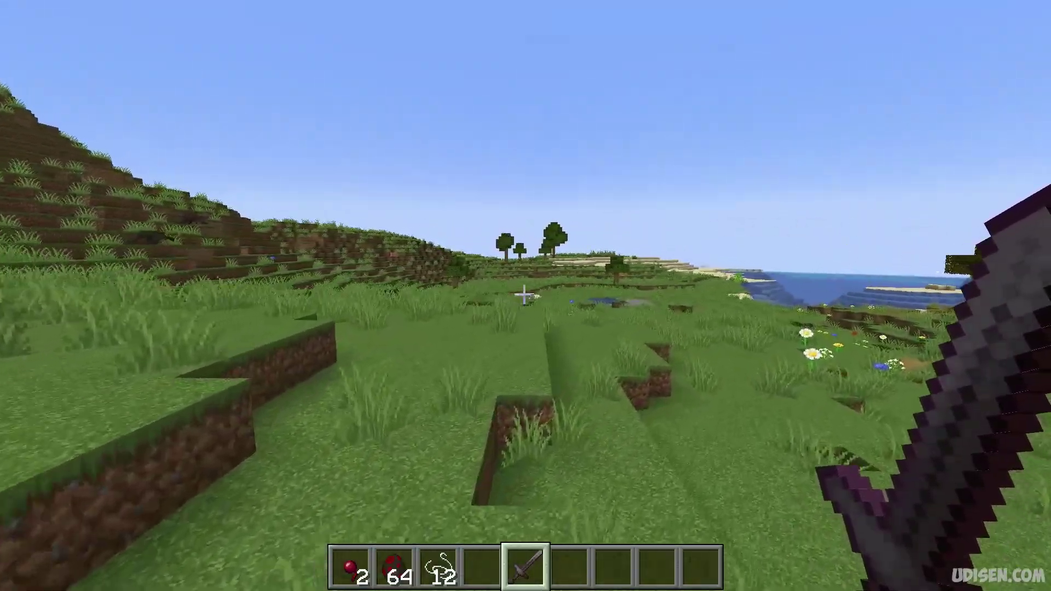
key(w)
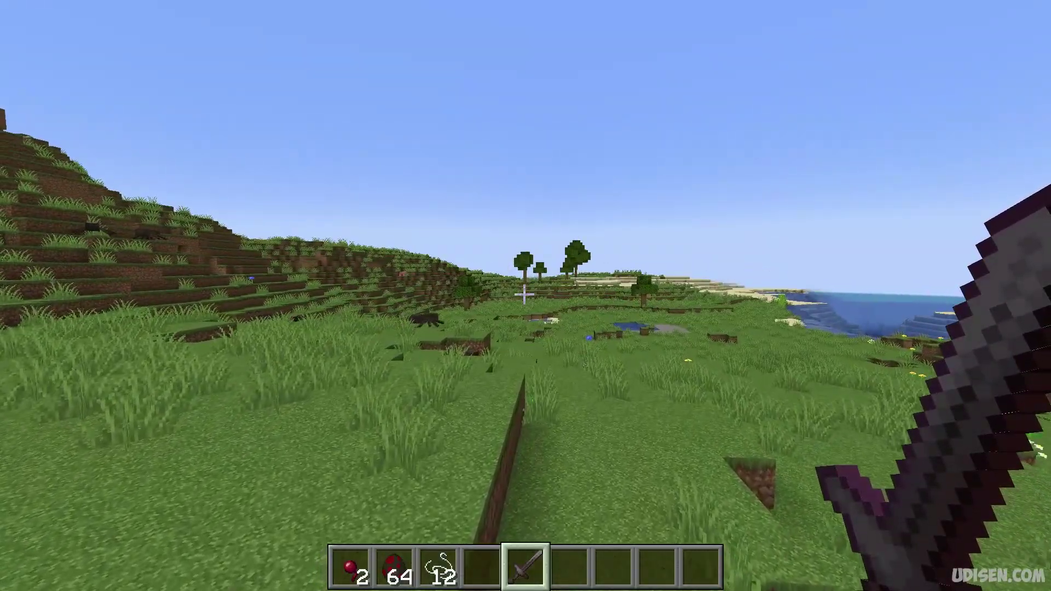
key(w)
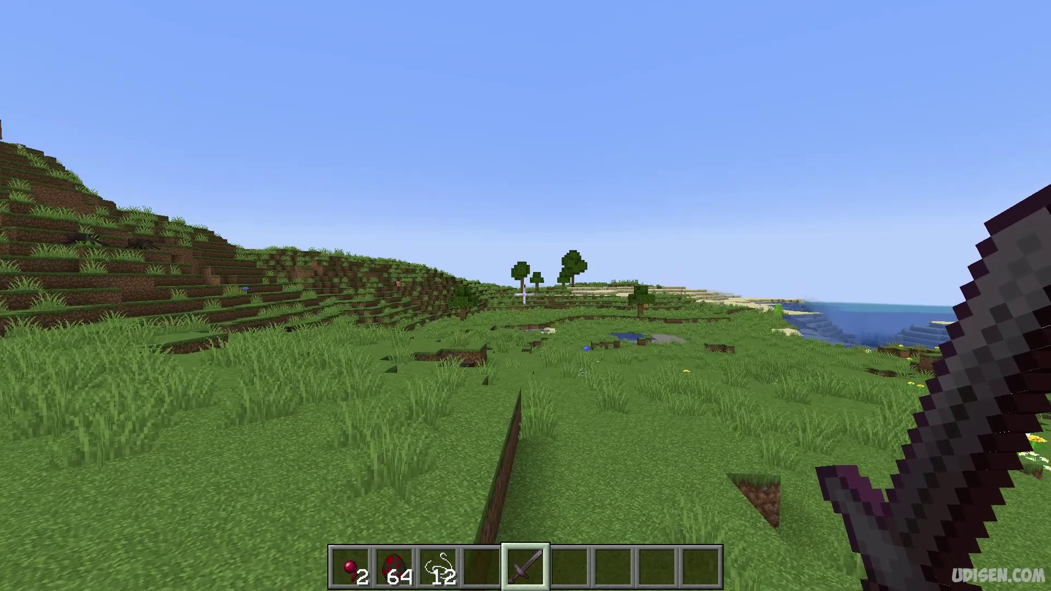
key(w)
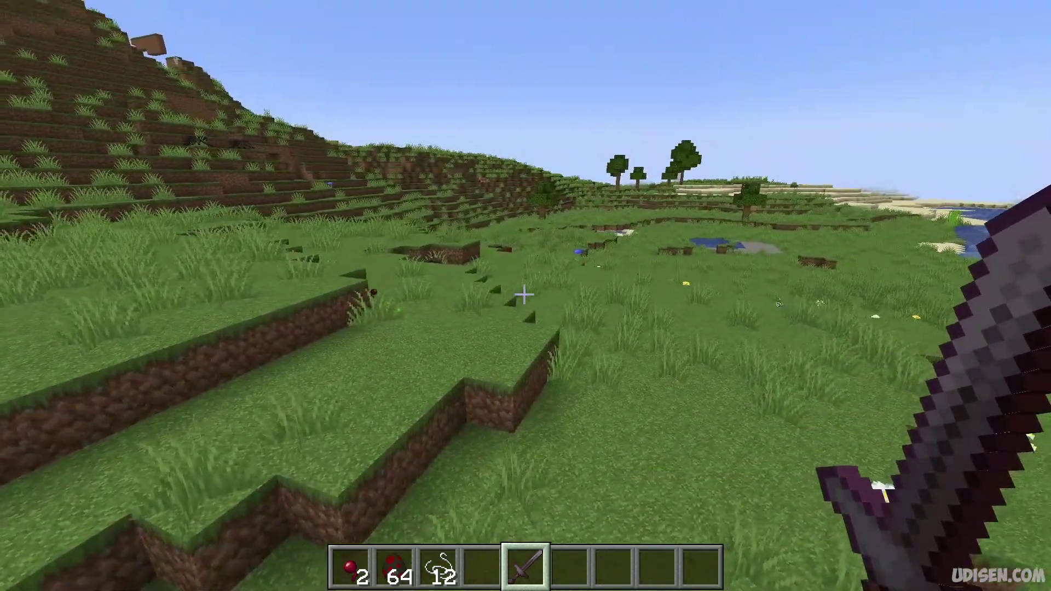
key(w)
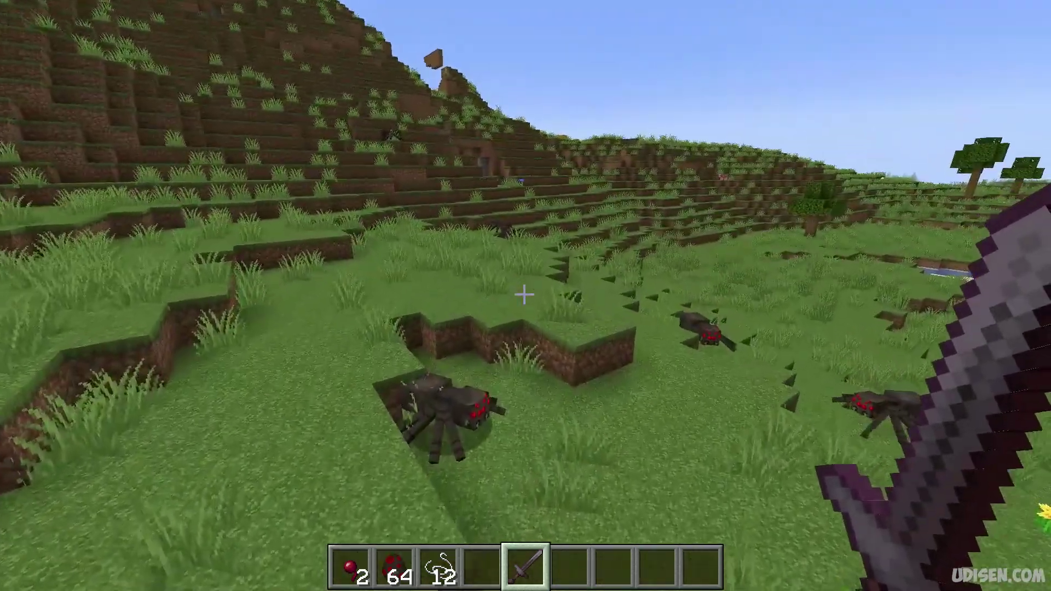
key(w)
- Kill the spiders surrounding the player with the sword and collect their drops
click(525, 295)
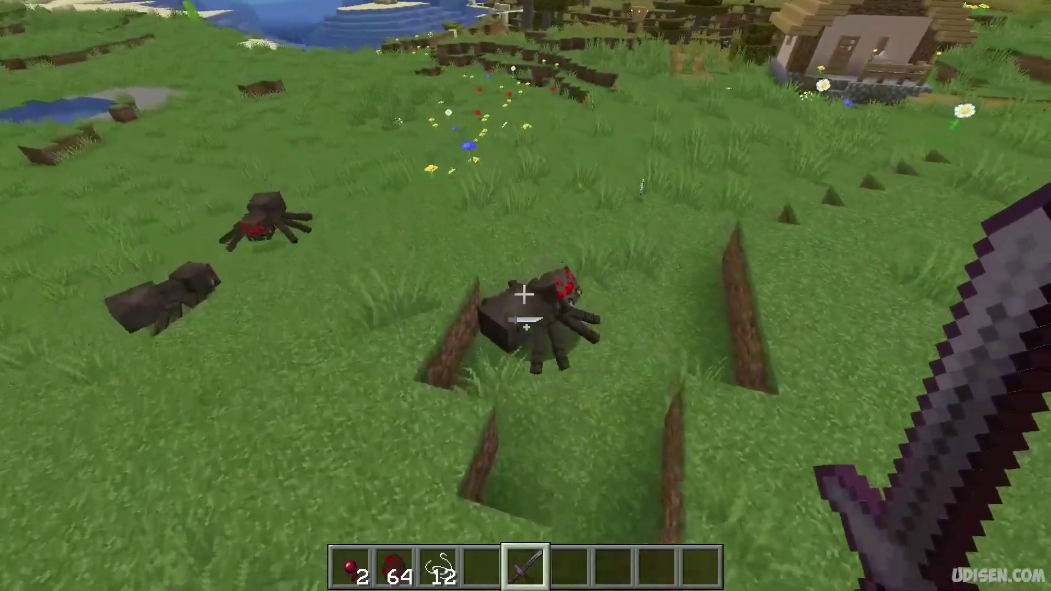
click(524, 294)
click(524, 294)
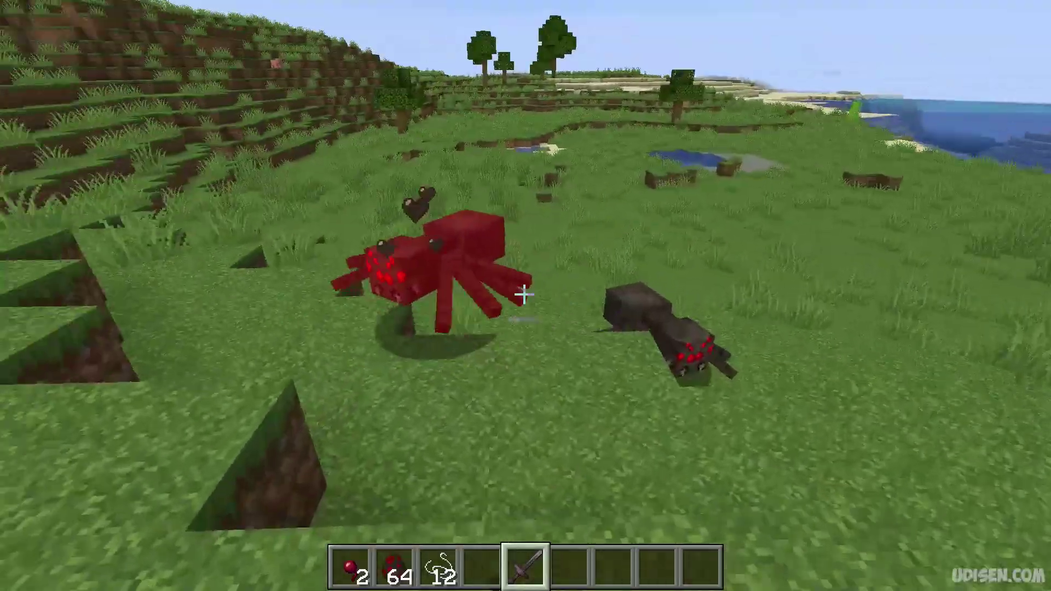
click(524, 295)
click(525, 294)
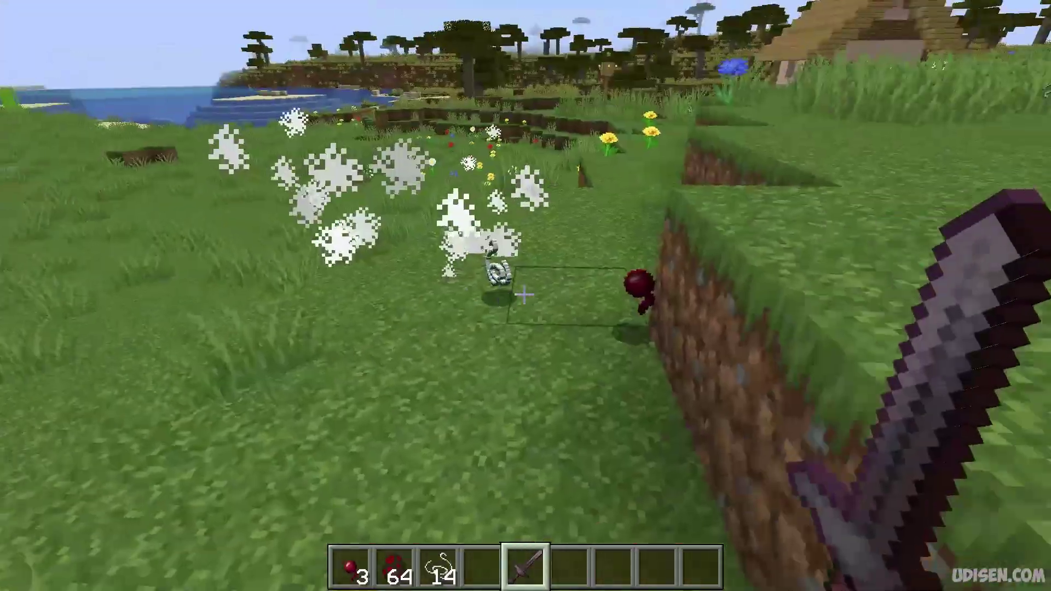
- Move on toward the hillside, kill another spider, reaching 3 spider eyes and 14 string
key(w)
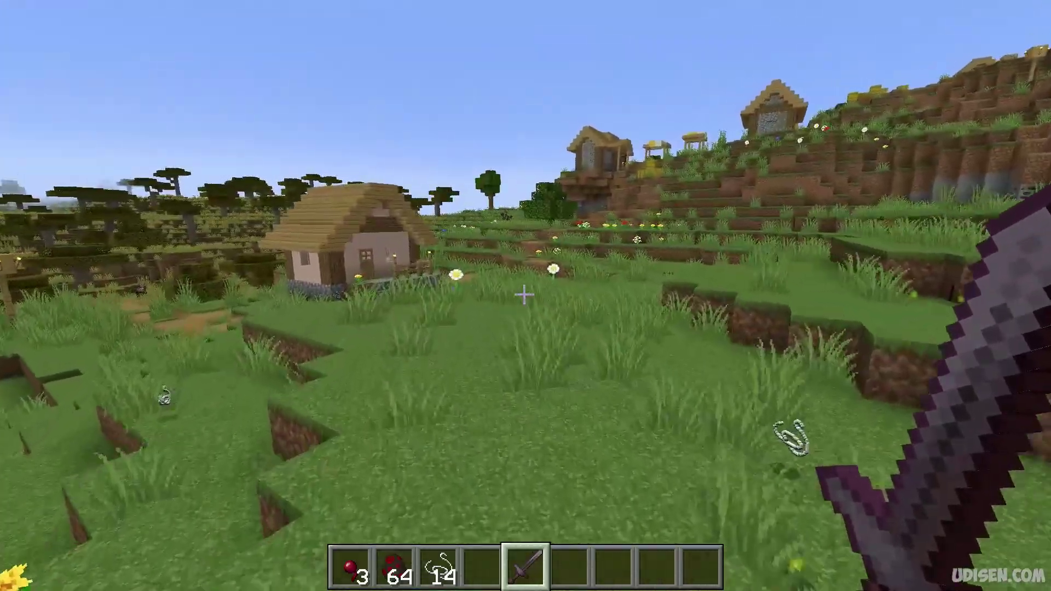
key(w)
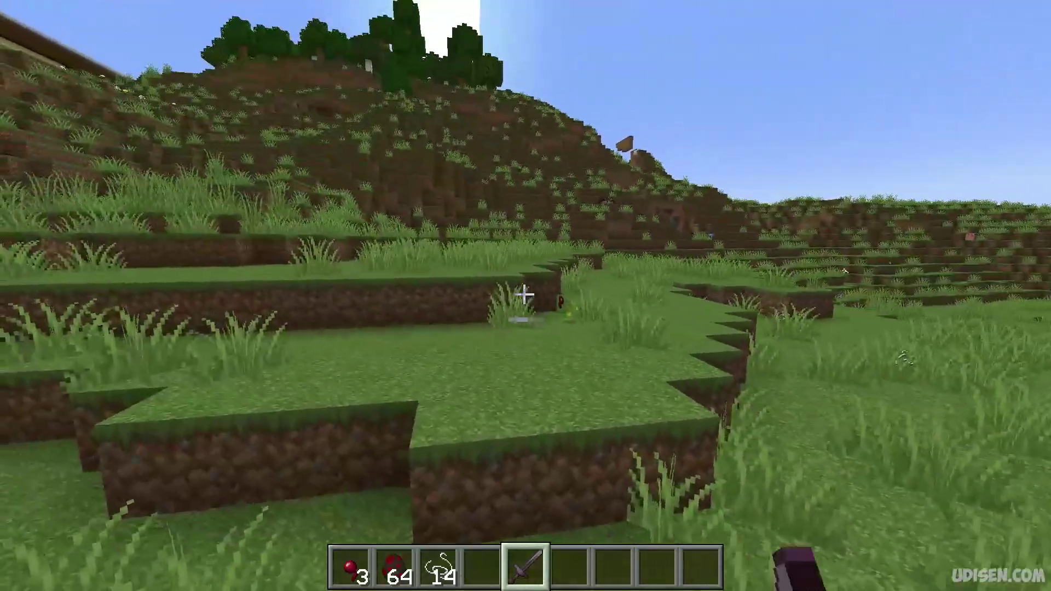
click(524, 294)
click(524, 295)
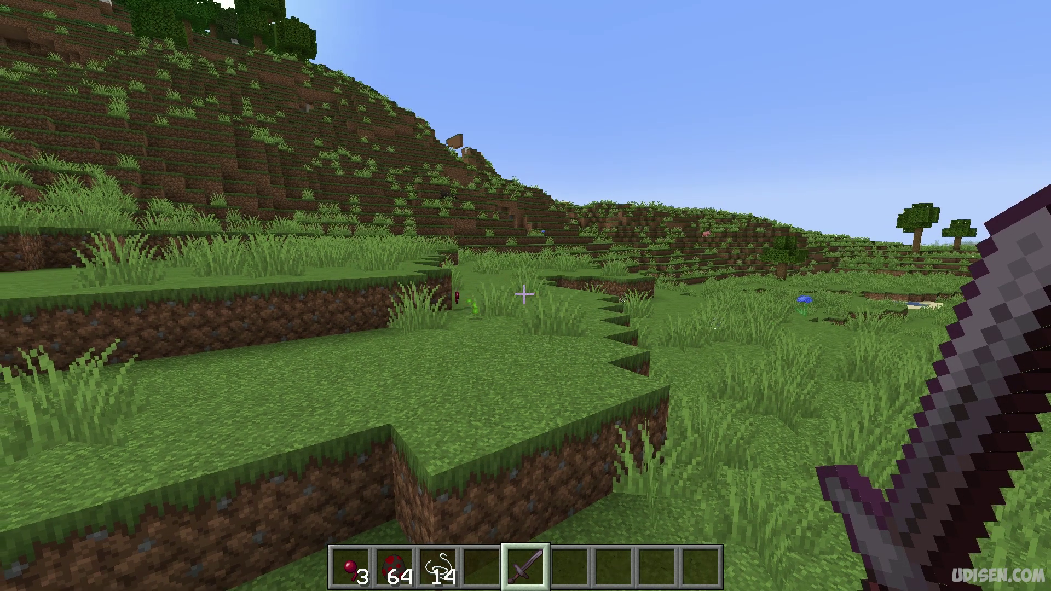
key(w)
key(w)
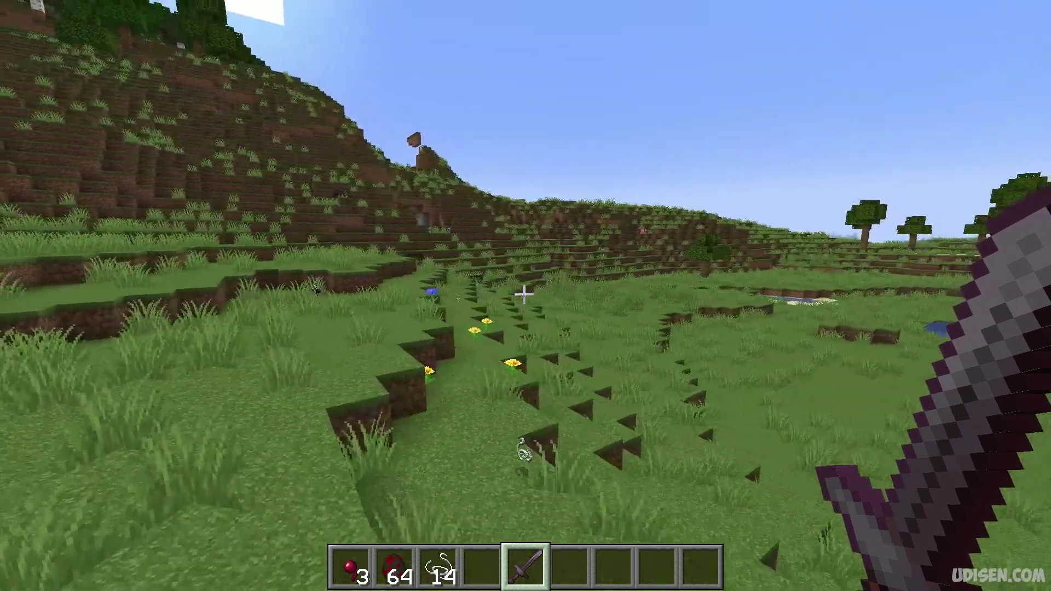
key(w)
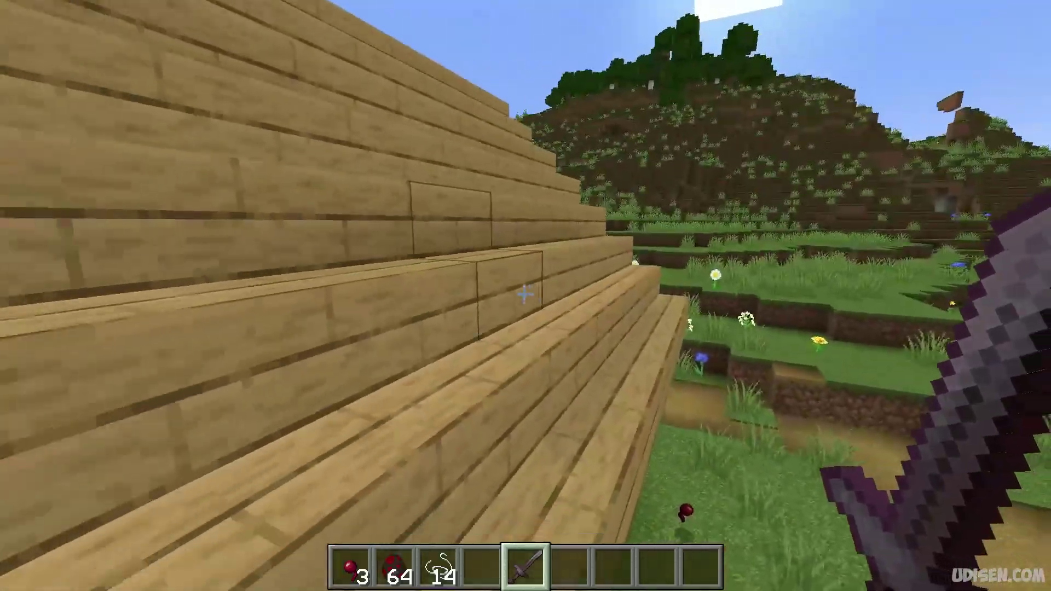
- Search 'husk' in the creative inventory and put a stack of Husk Spawn Eggs in the hotbar
key(e)
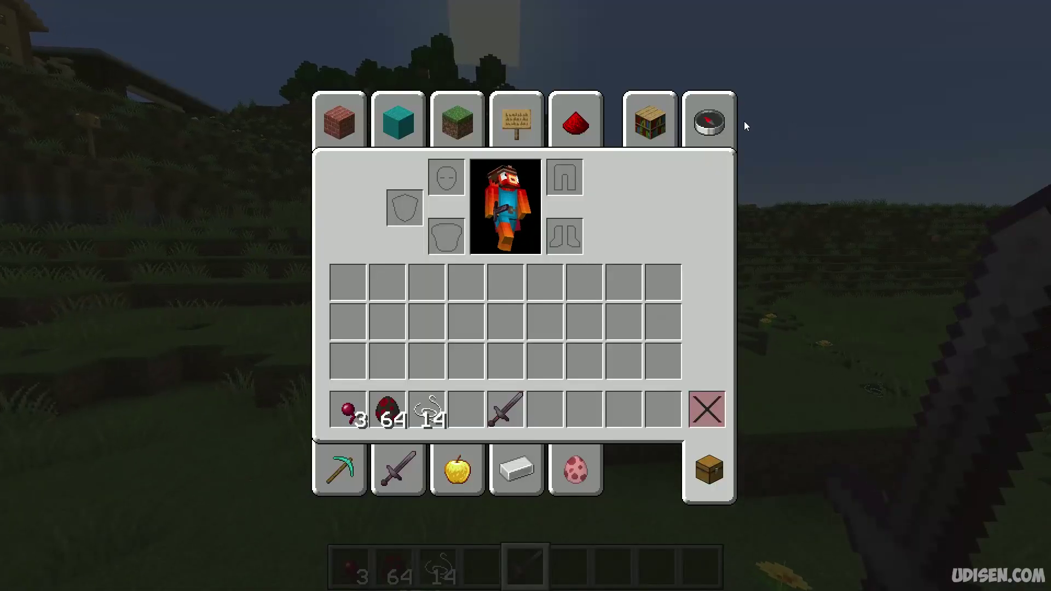
click(712, 129)
text(husk)
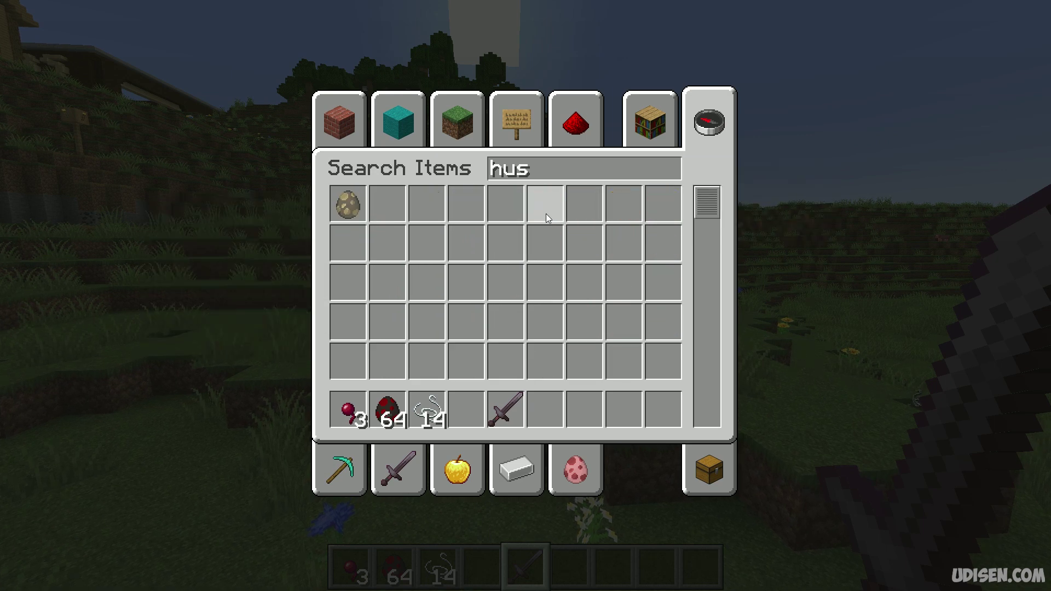
shift+click(357, 215)
click(467, 408)
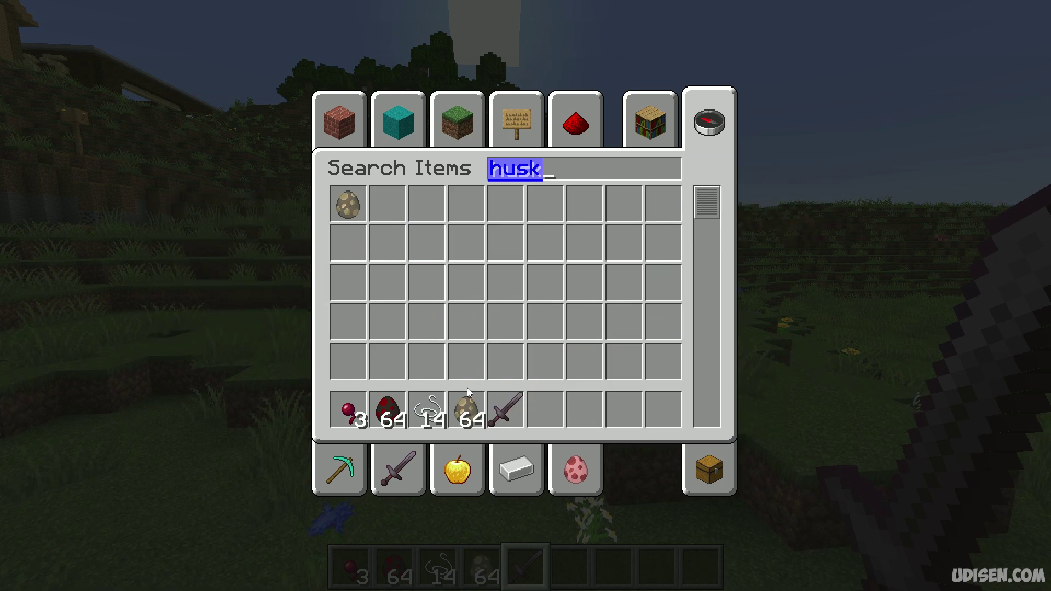
key(e)
- Spawn a few husks on the grass using the Husk Spawn Egg in slot 4
key(4)
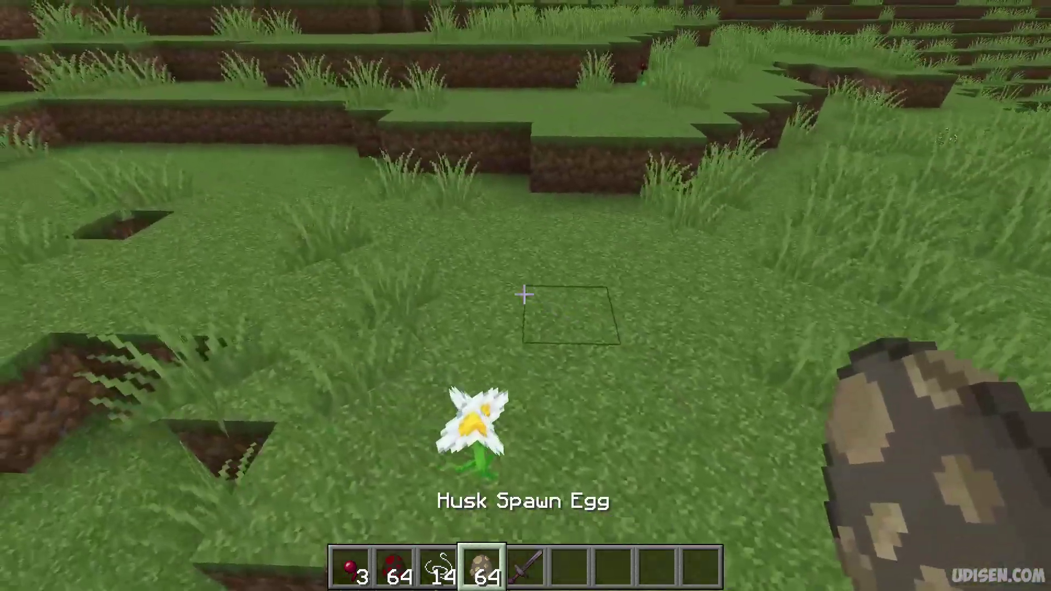
right_click(524, 296)
right_click(525, 296)
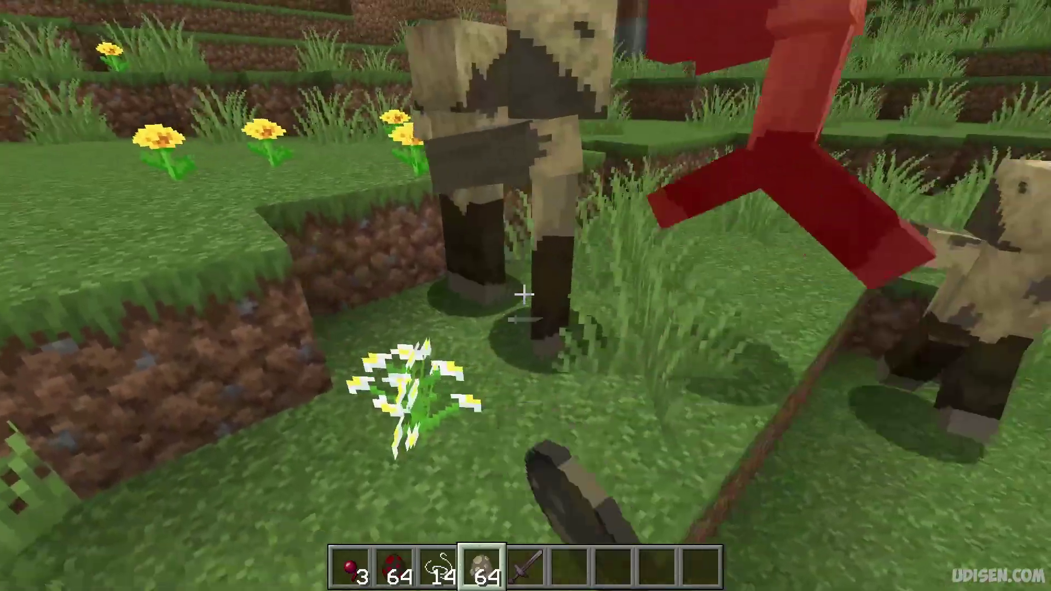
- Switch to the Netherite Sword in slot 5 and kill the nearby husk
key(5)
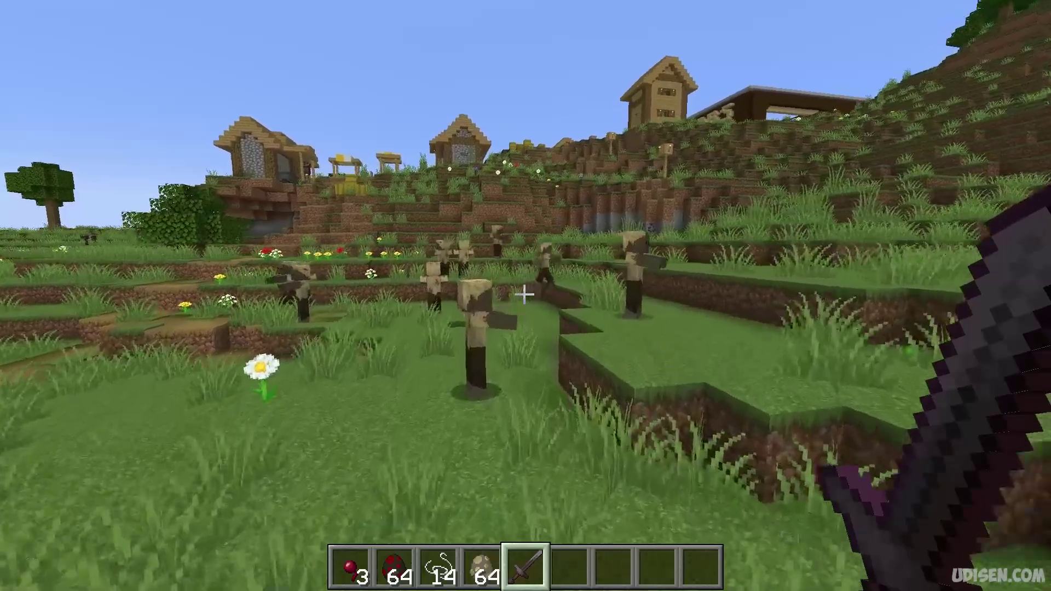
click(524, 295)
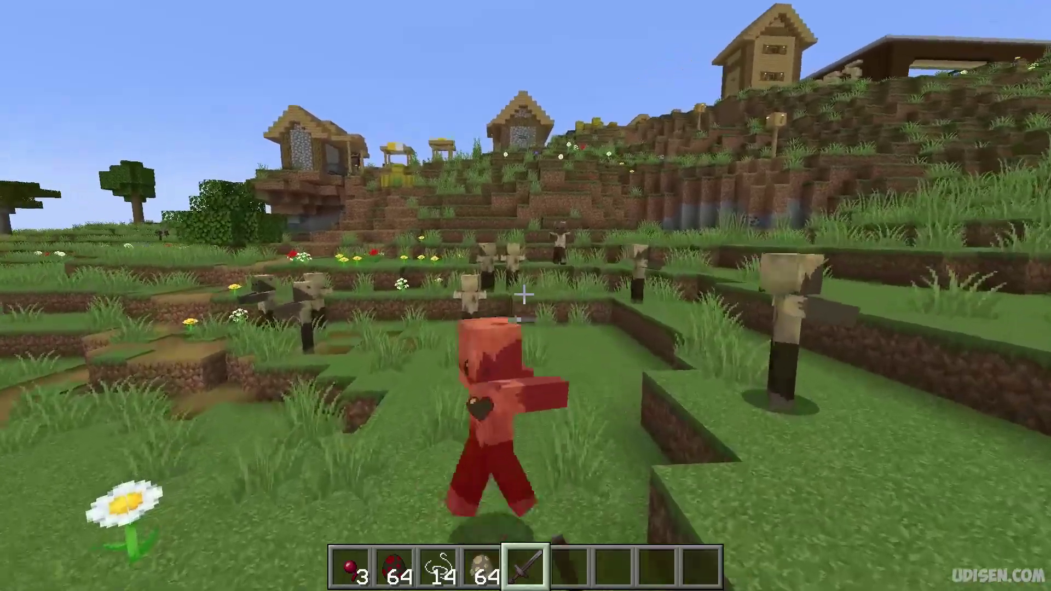
click(524, 295)
click(524, 295)
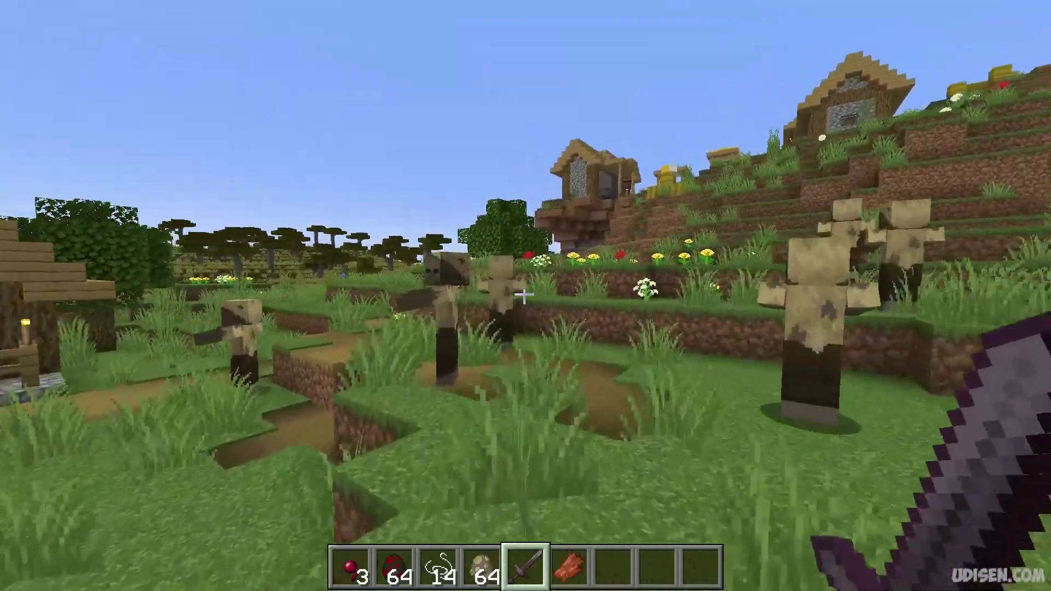
click(524, 295)
- Fight the remaining husks in third-person view, then return to first-person
key(F5)
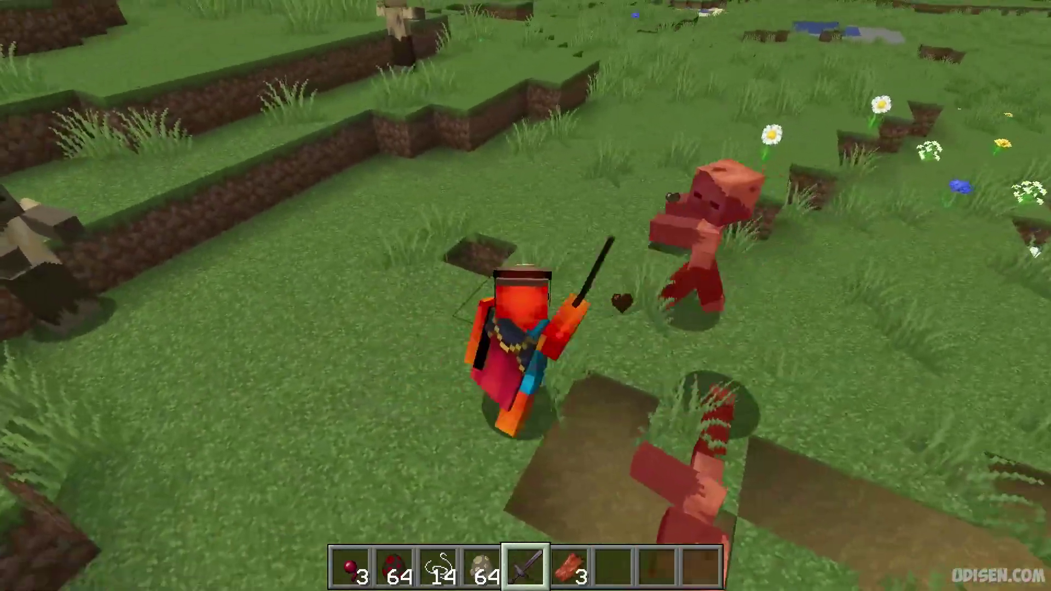
click(526, 296)
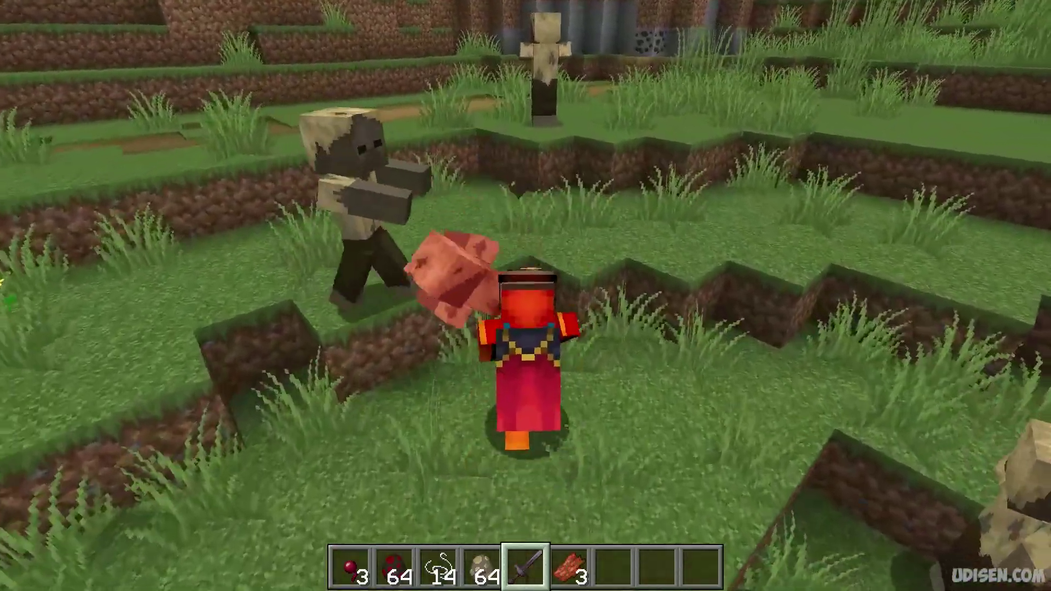
click(525, 295)
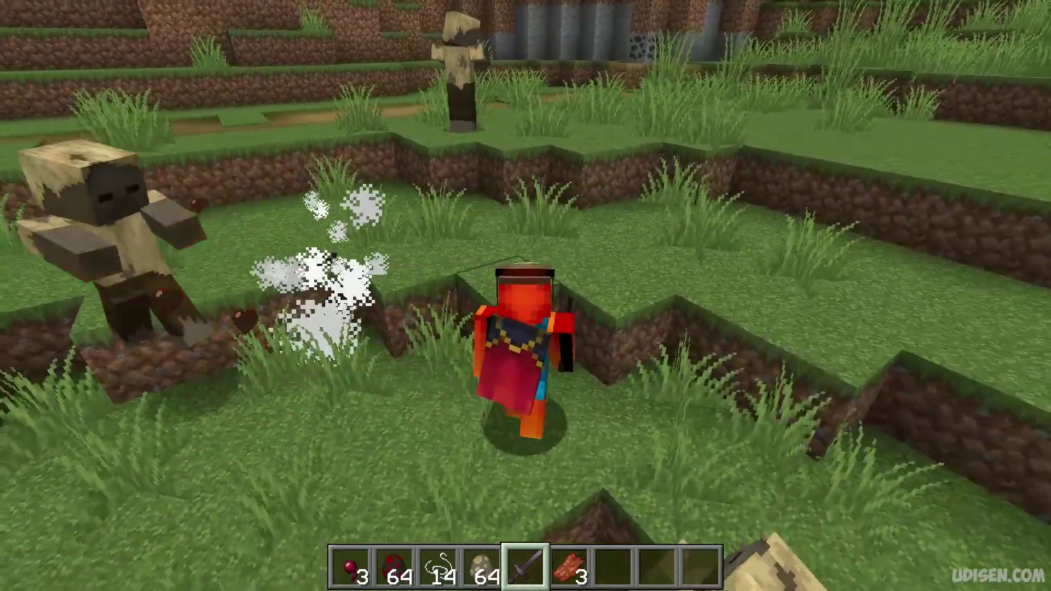
click(526, 295)
click(526, 295)
click(526, 296)
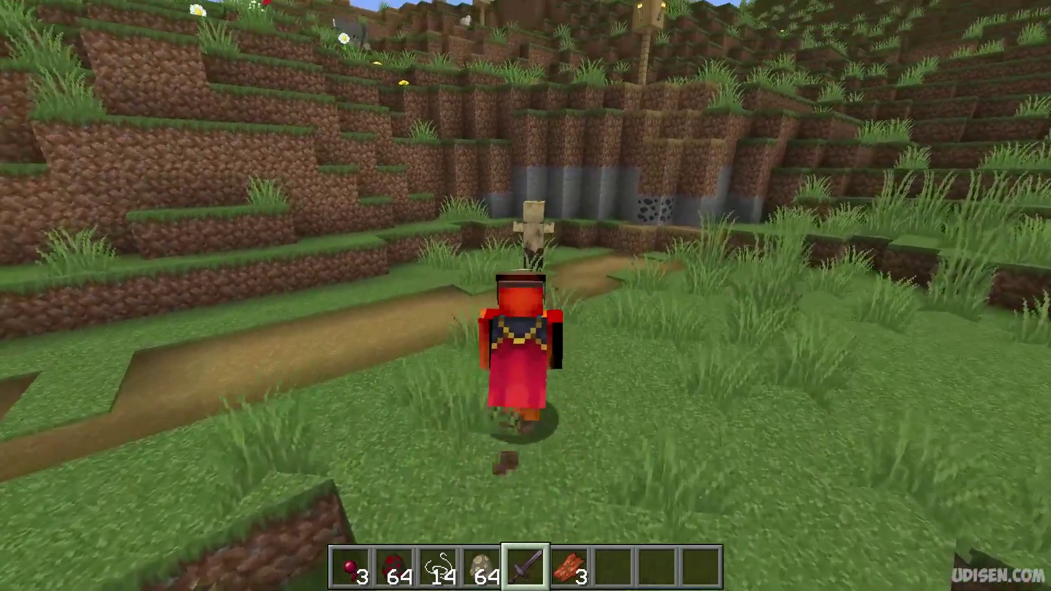
click(525, 296)
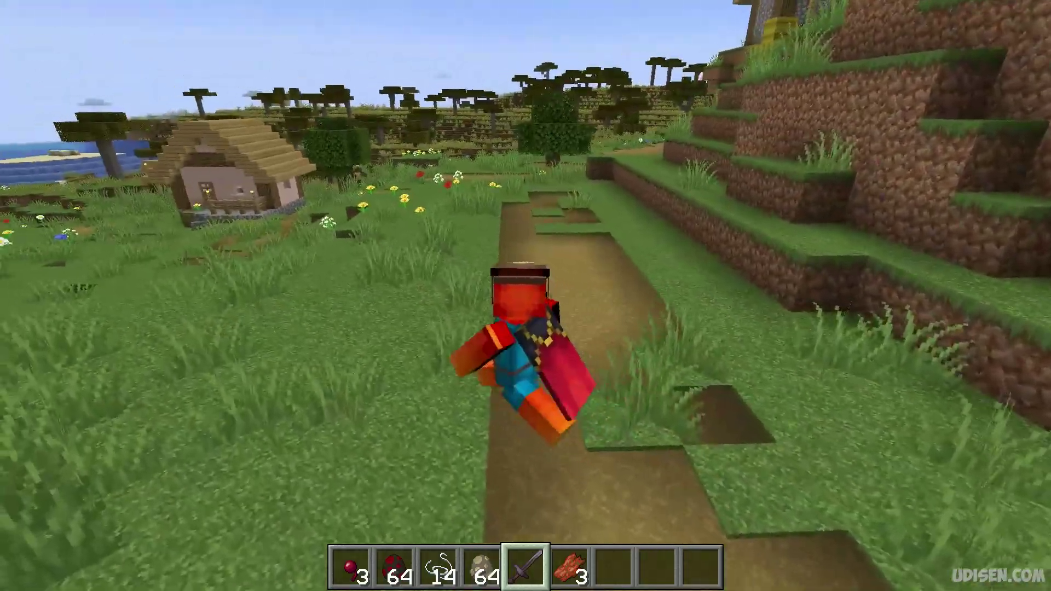
key(F5)
key(F5)
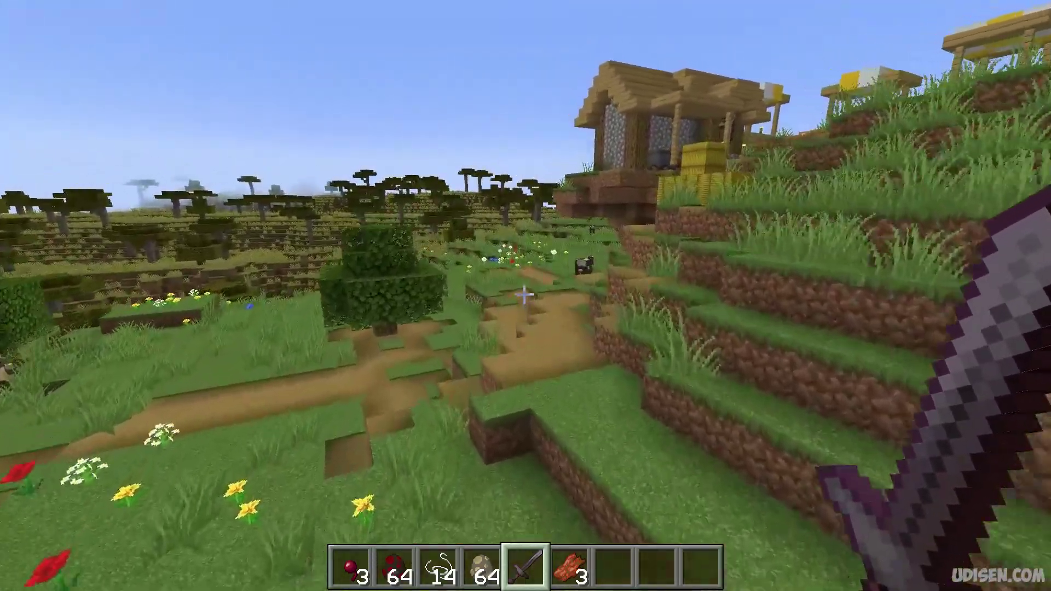
- Pause the game and load the cheat mod control page at localhost:5005, glancing back at Minecraft
key(Escape)
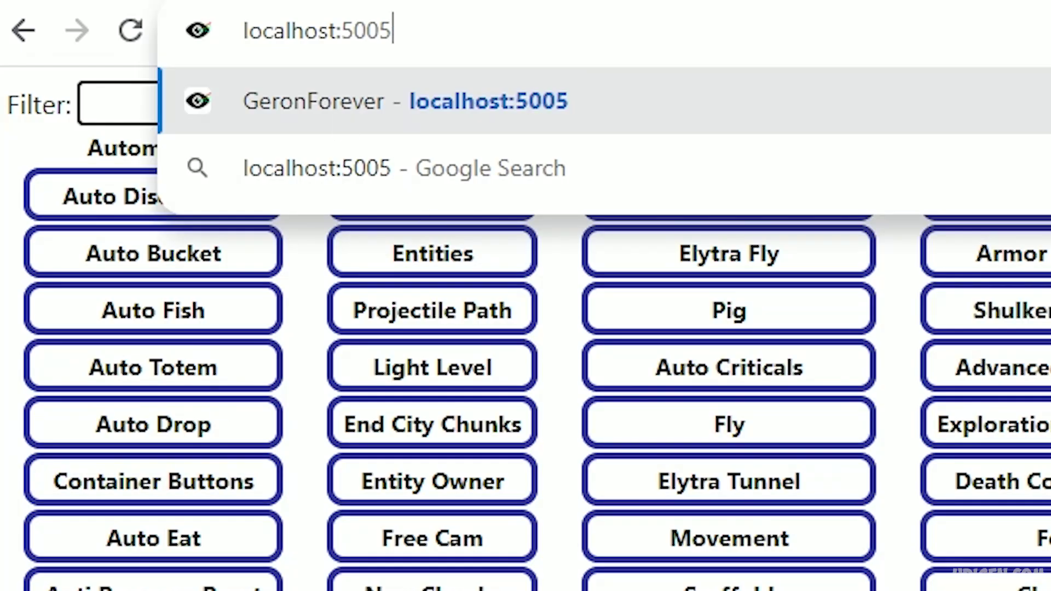
key(Return)
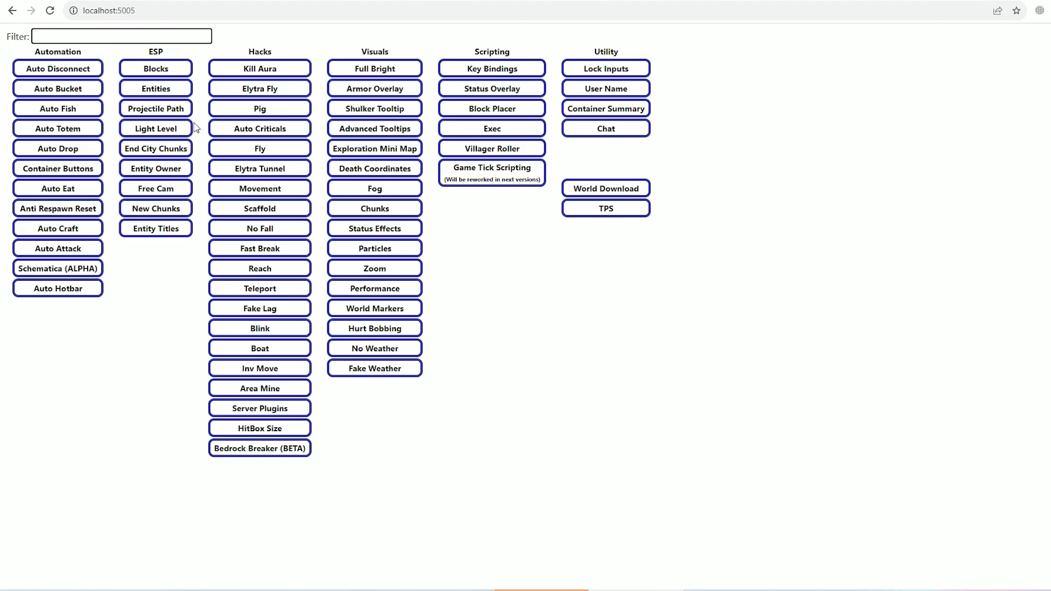
key(alt+Tab)
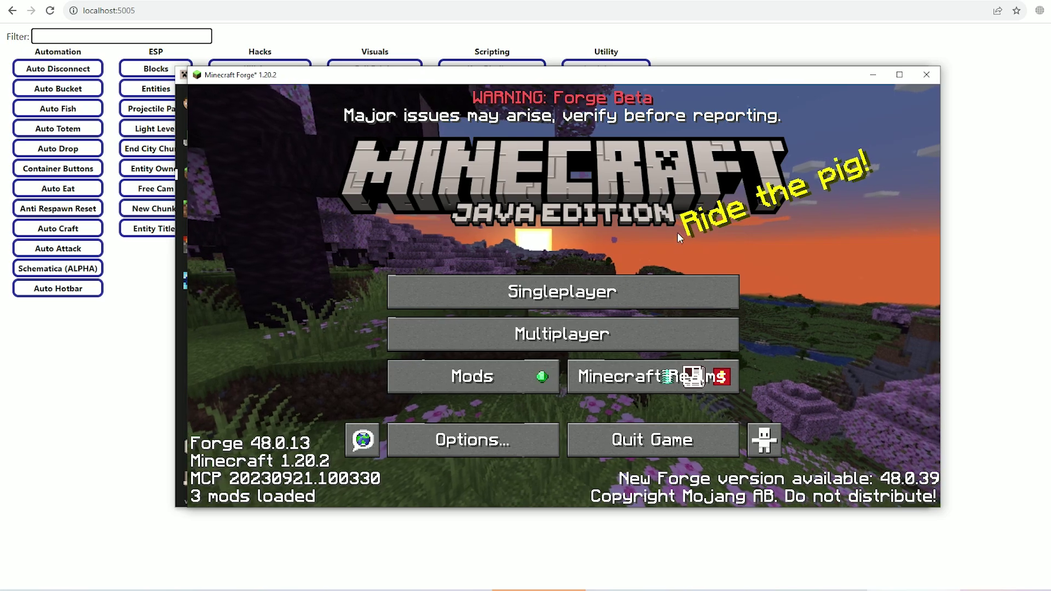
key(alt+Tab)
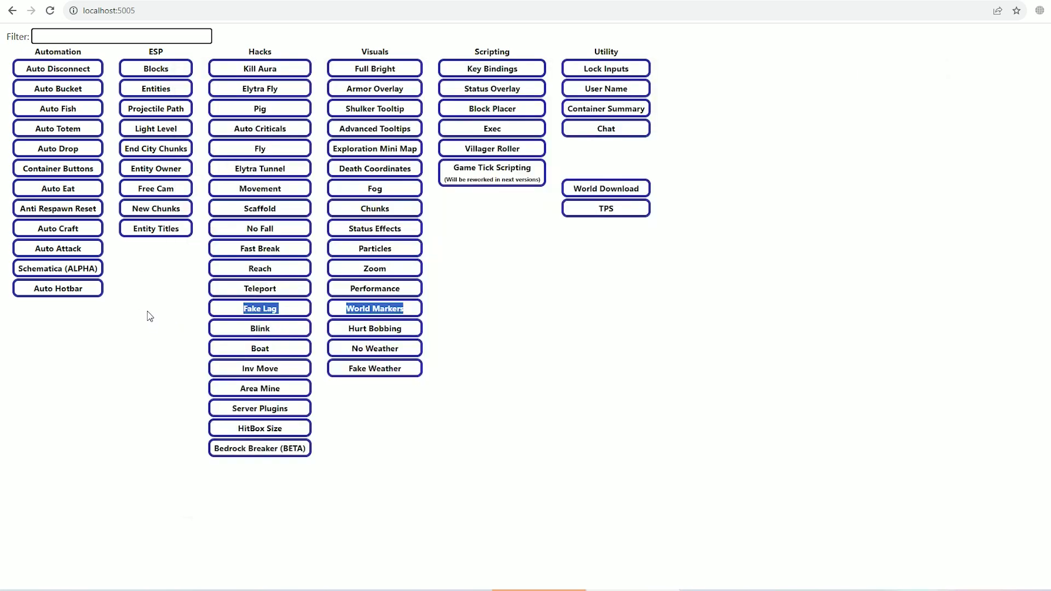
- In Kill Aura settings, try Constant Tick Delay, revert to Item Cooldown, and scroll down the options
click(262, 70)
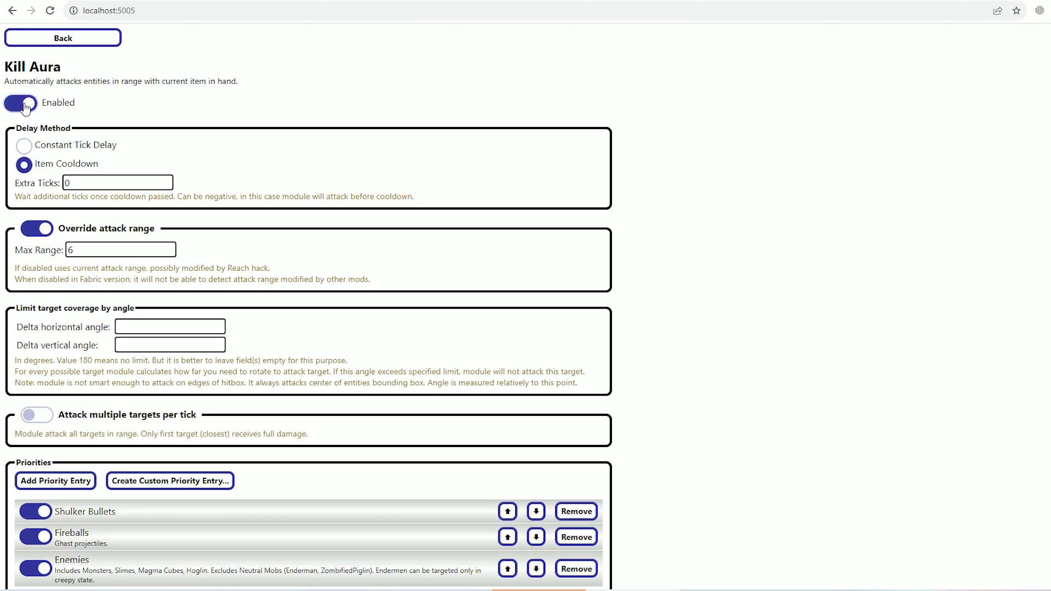
click(24, 148)
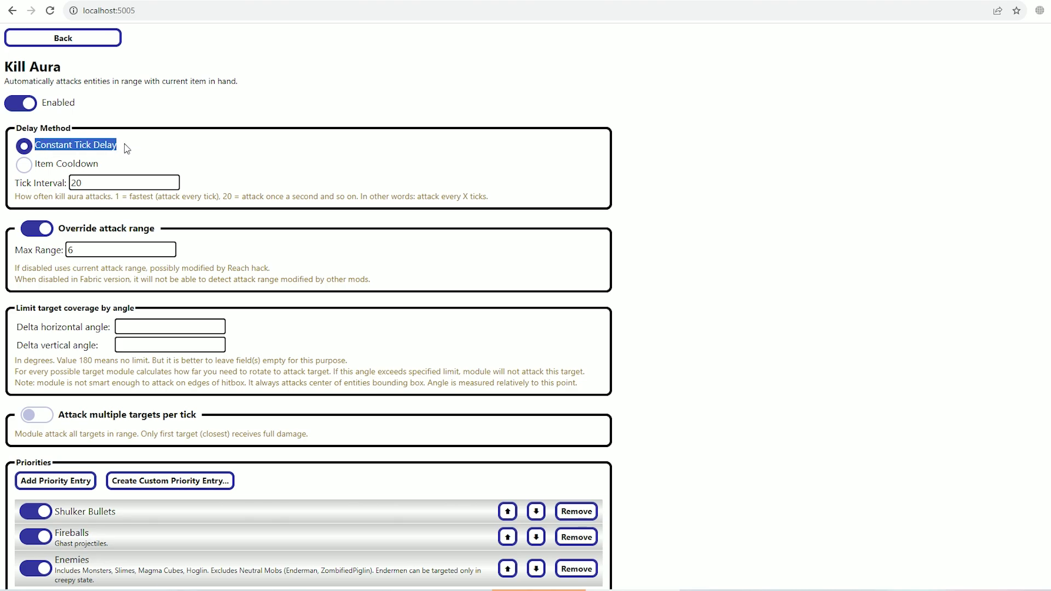
click(39, 168)
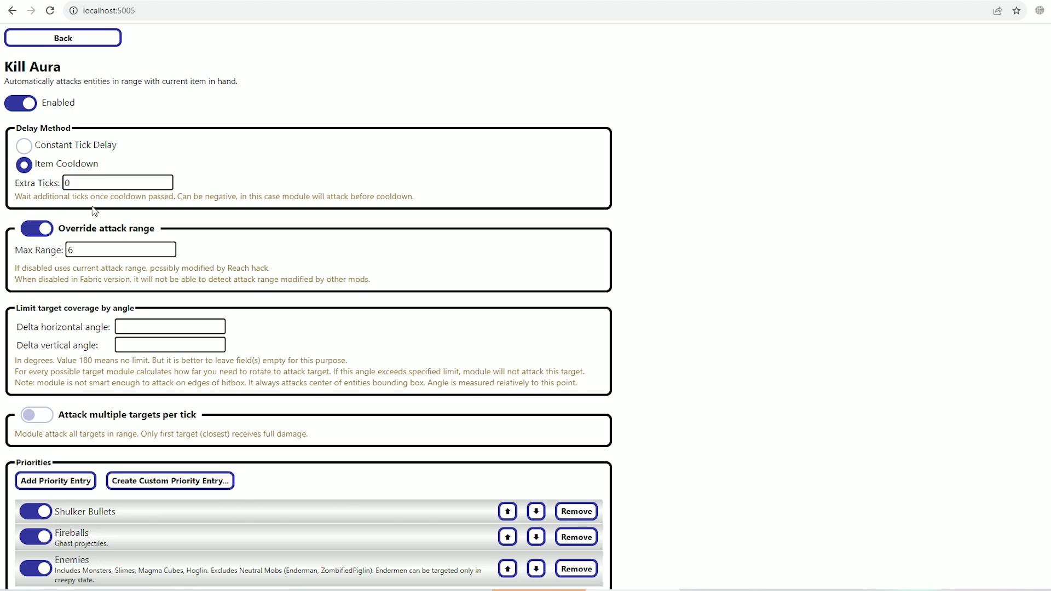
scroll(90, 214, down, 1)
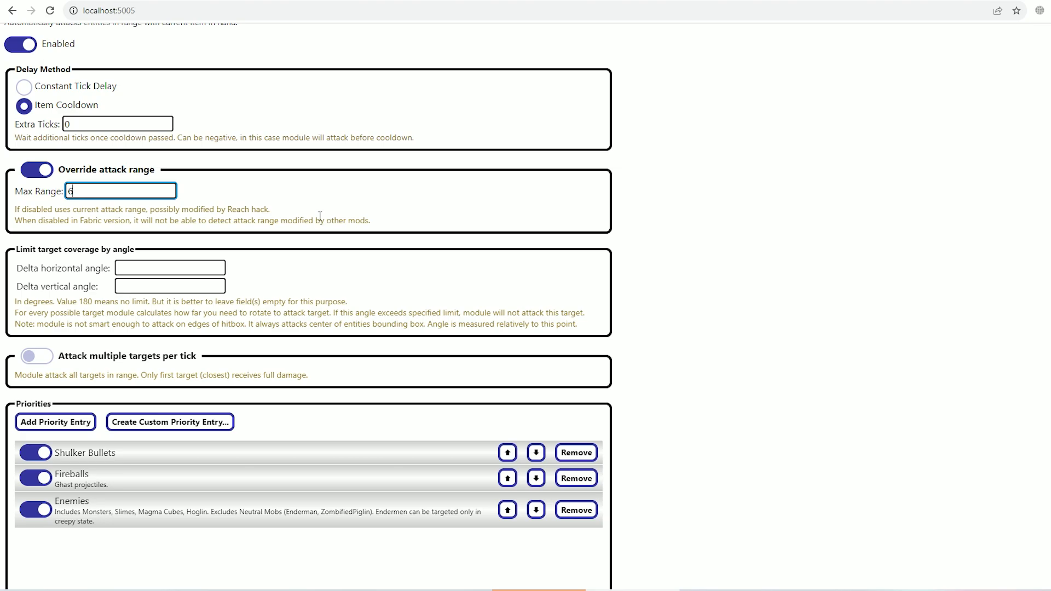
scroll(177, 252, down, 1)
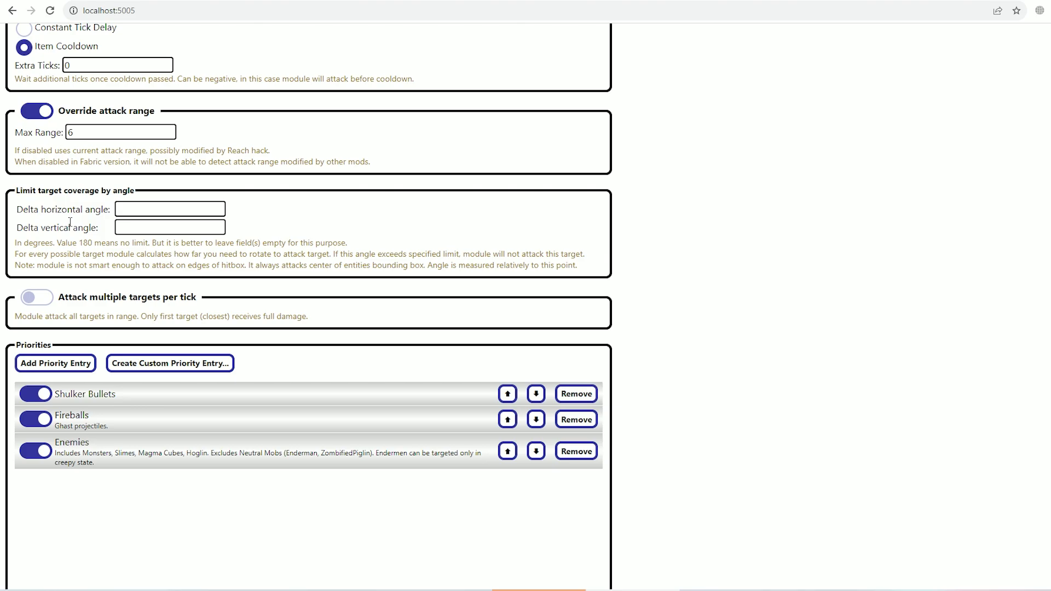
scroll(70, 222, down, 1)
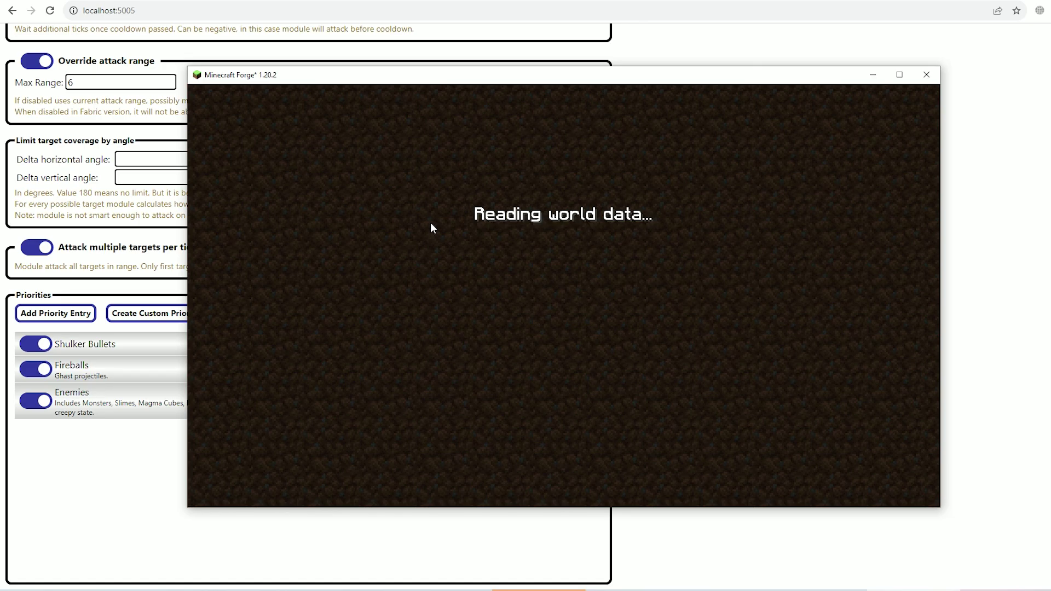
- Browse the Add Priority Entry and Create Custom Priority Entry pages unchanged, then reopen Kill Aura settings
click(9, 288)
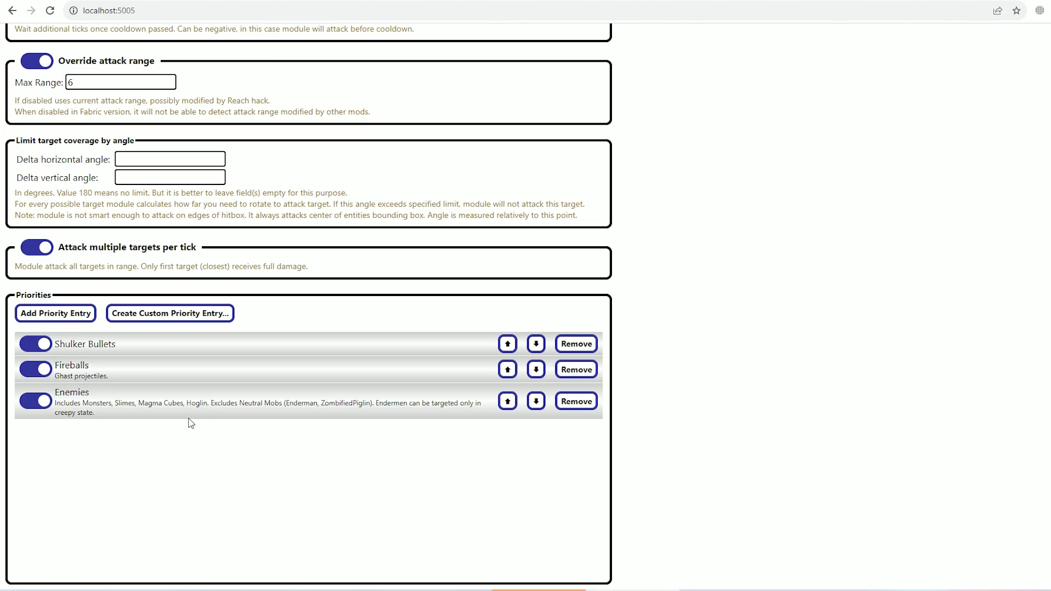
click(80, 320)
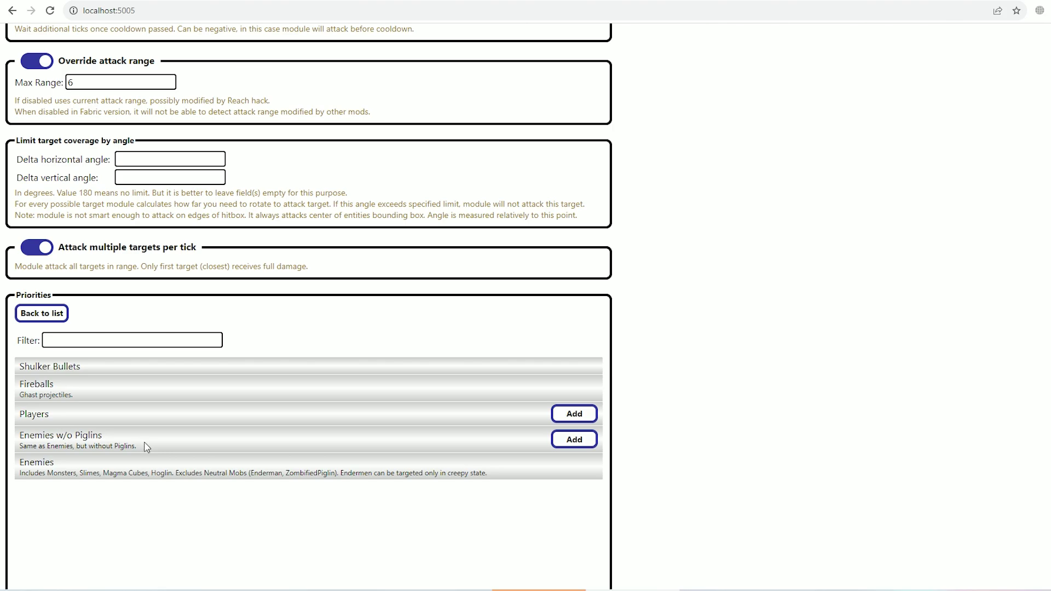
click(53, 314)
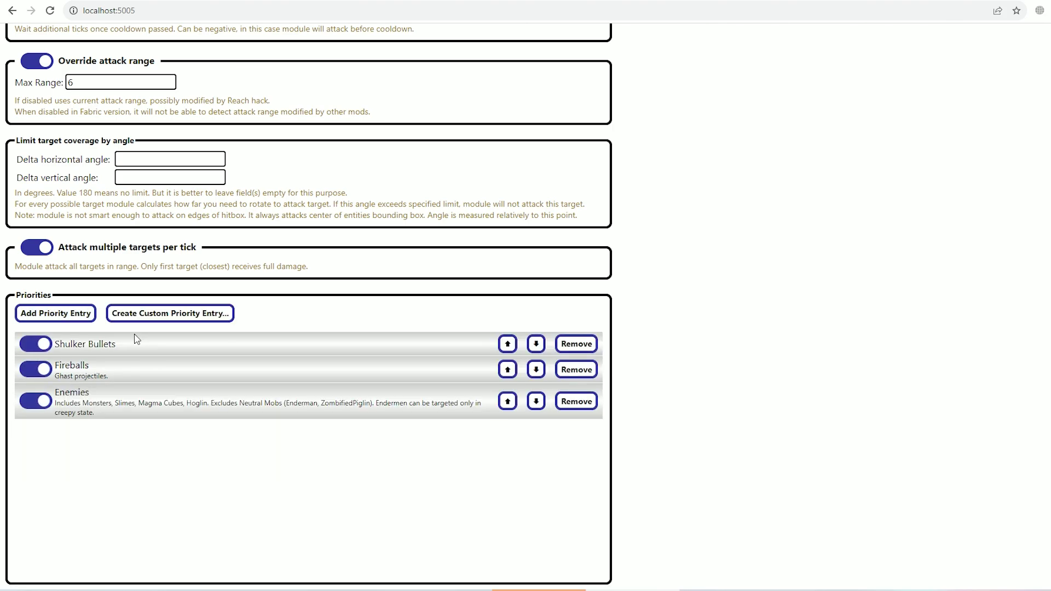
click(189, 316)
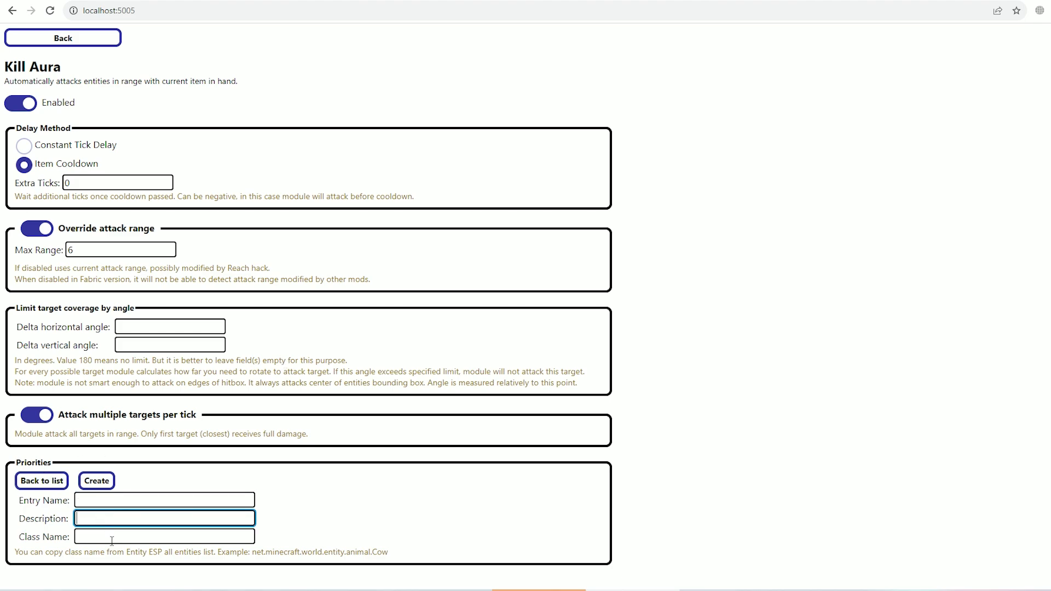
click(57, 35)
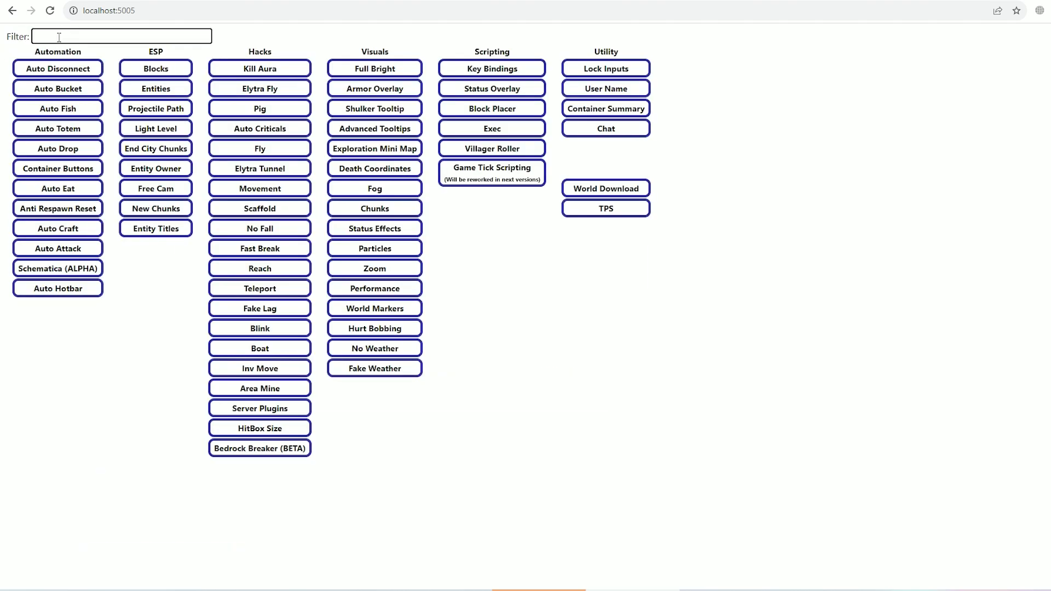
click(244, 70)
scroll(43, 258, down, 3)
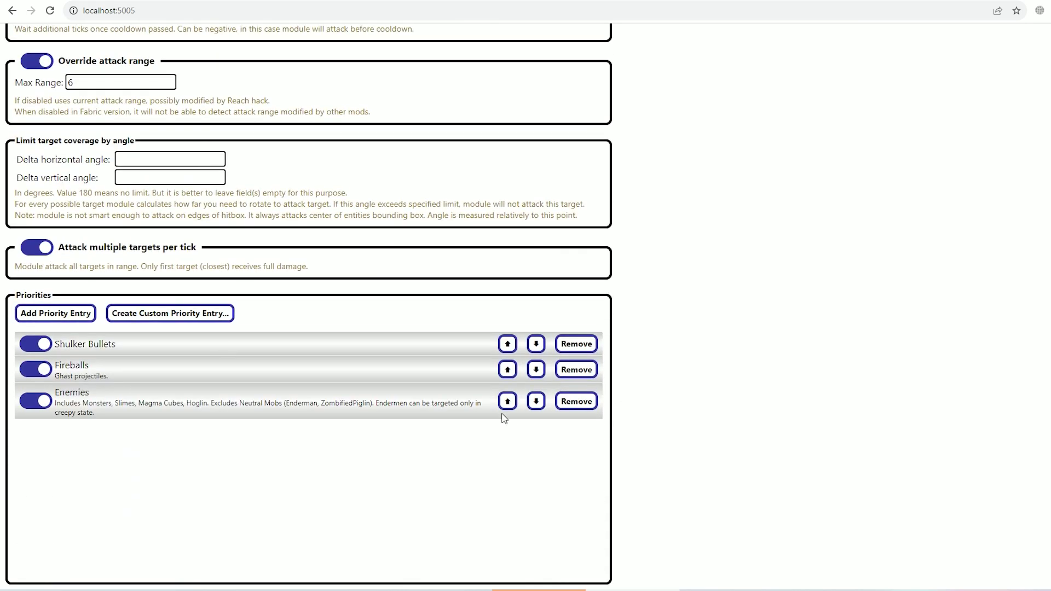
- Back in Minecraft, spawn a husk and walk among the husks so Kill Aura kills them
key(alt+Tab)
key(Escape)
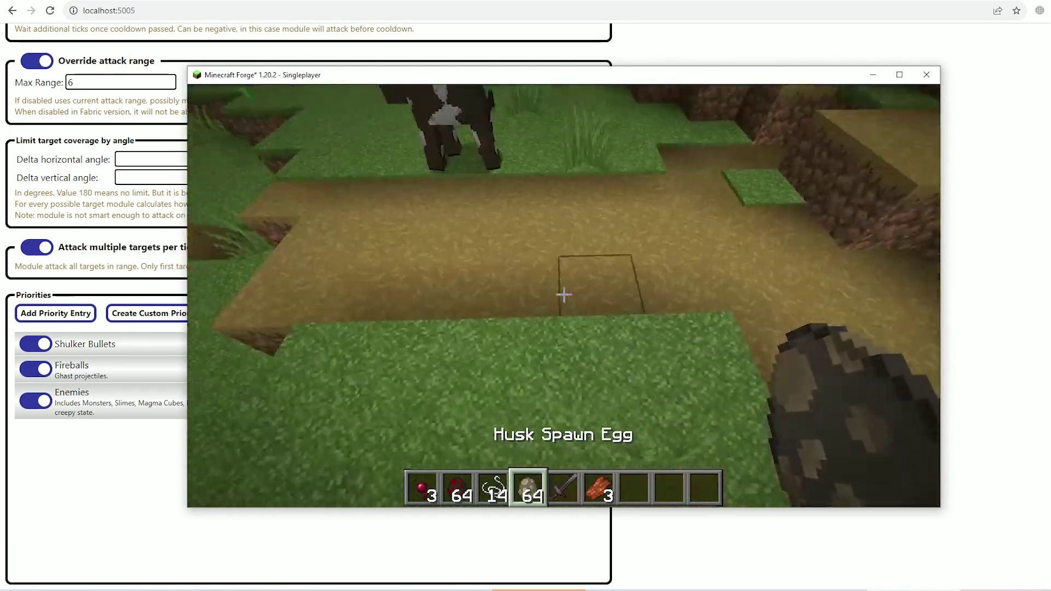
right_click(564, 294)
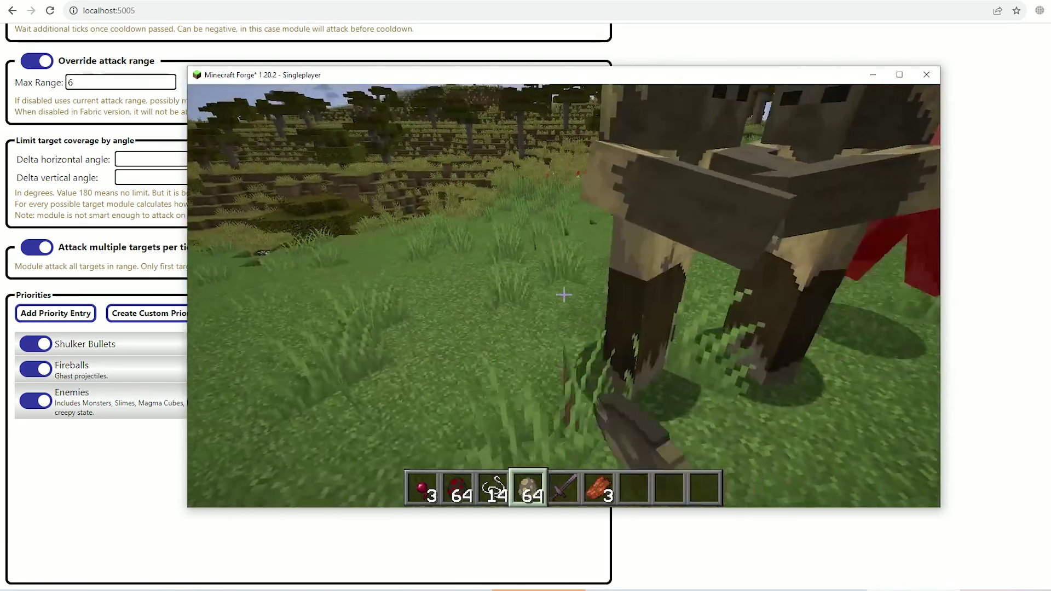
scroll(563, 294, down, 2)
scroll(563, 294, up, 1)
key(w)
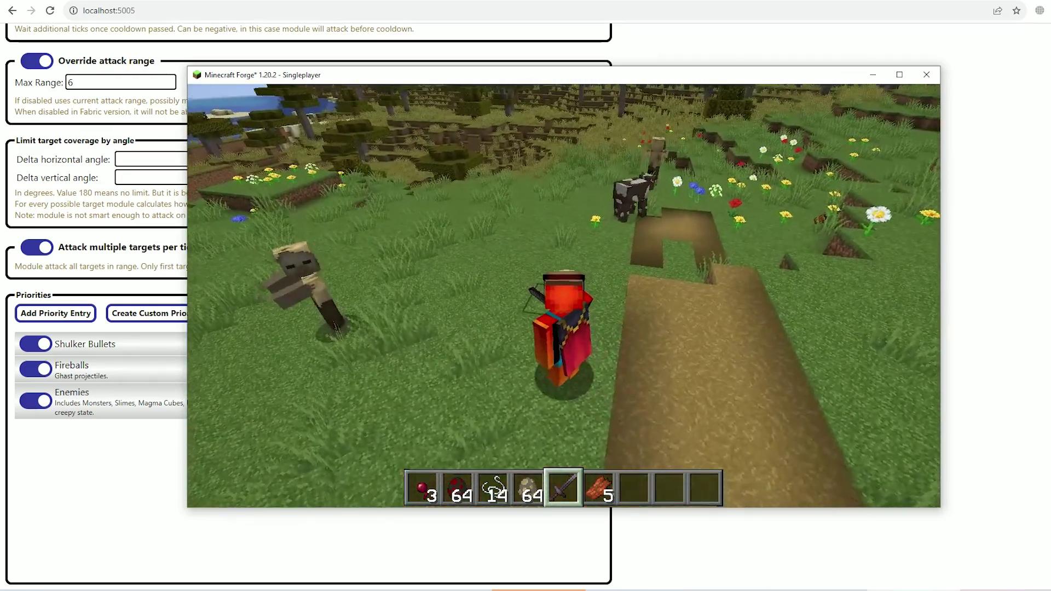
- Pause and open Options > Video Settings without changes, then resume the game
key(Escape)
click(515, 327)
click(489, 306)
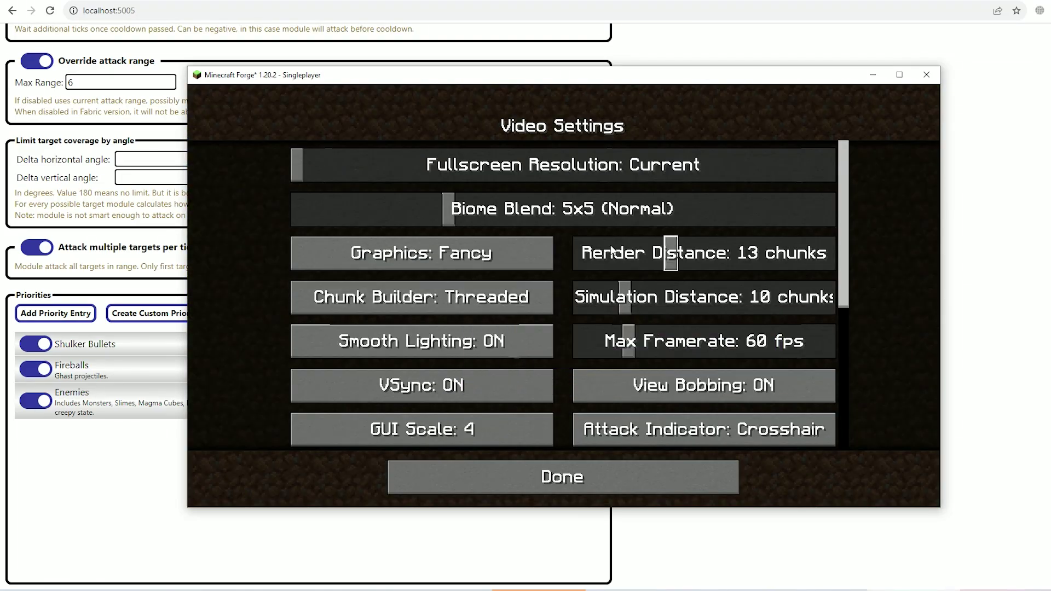
click(609, 485)
click(605, 481)
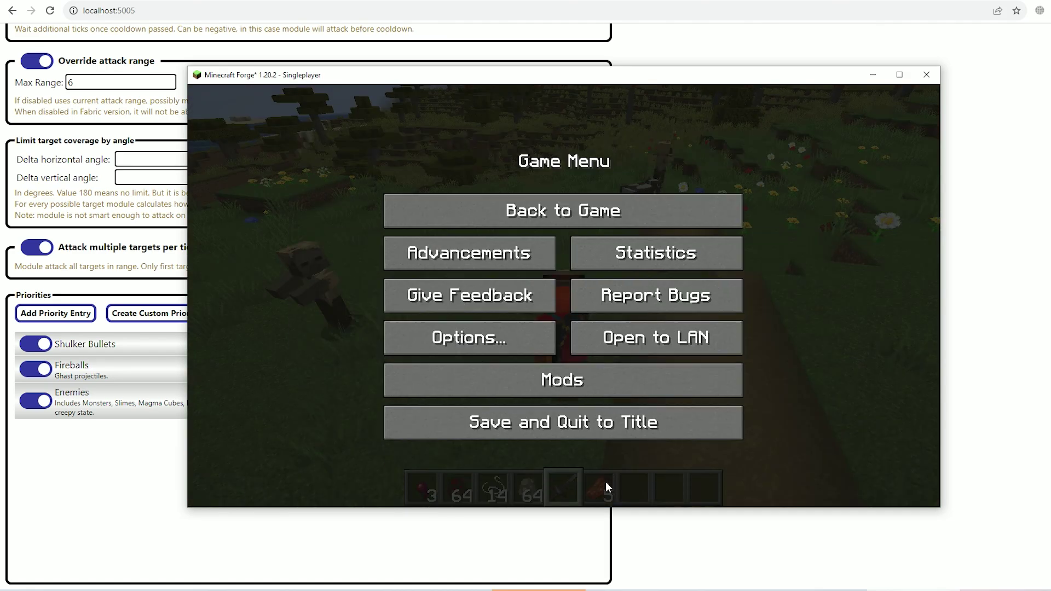
click(586, 210)
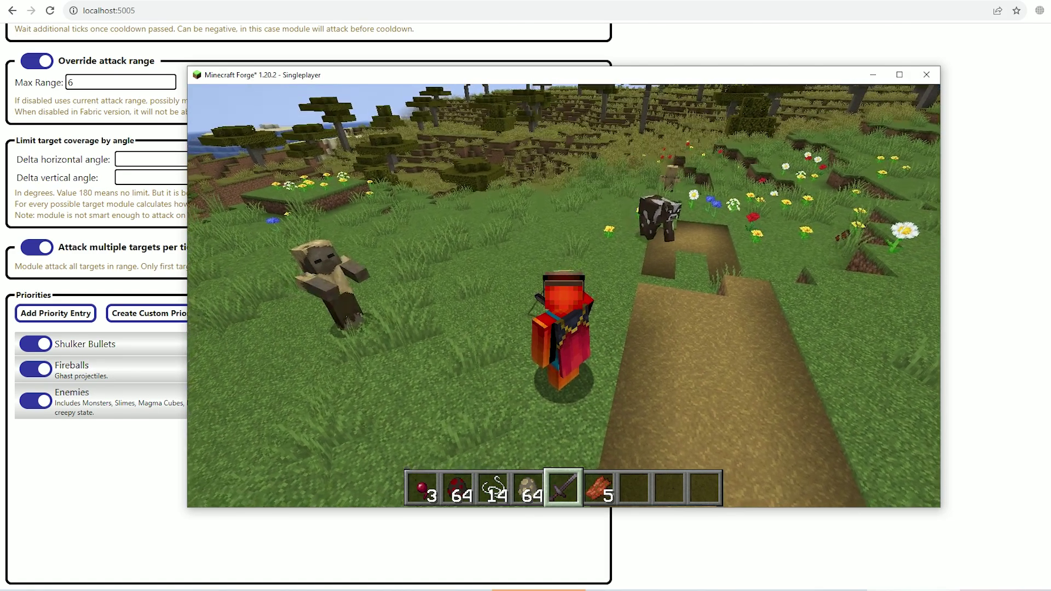